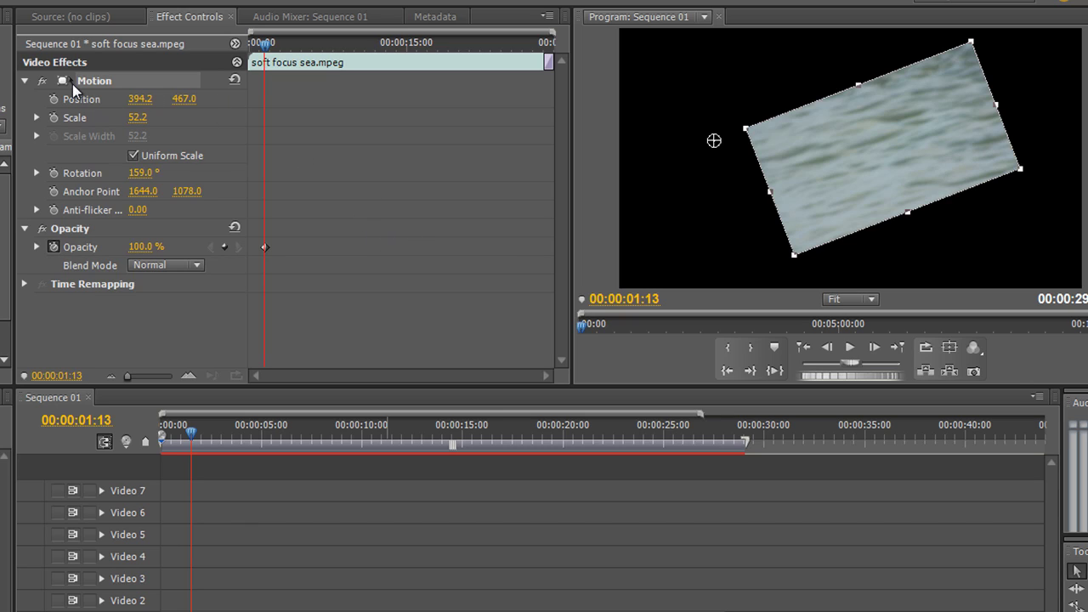
# Reset the Motion settings of the soft focus sea.mpeg clip, remove its opacity keyframe and return the playhead to the start
pyautogui.click(237, 81)
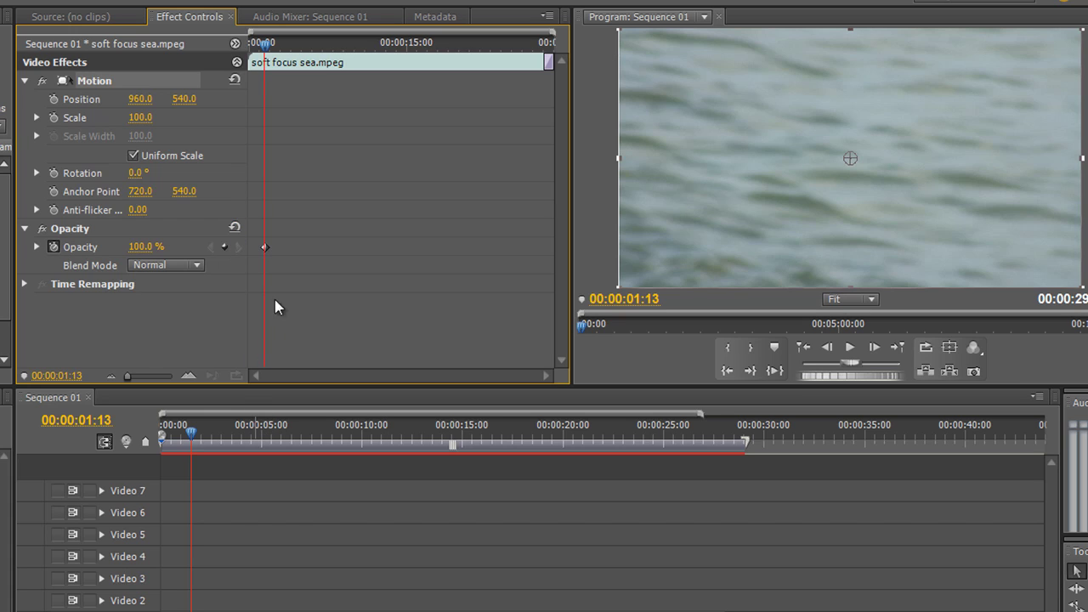
pyautogui.click(266, 253)
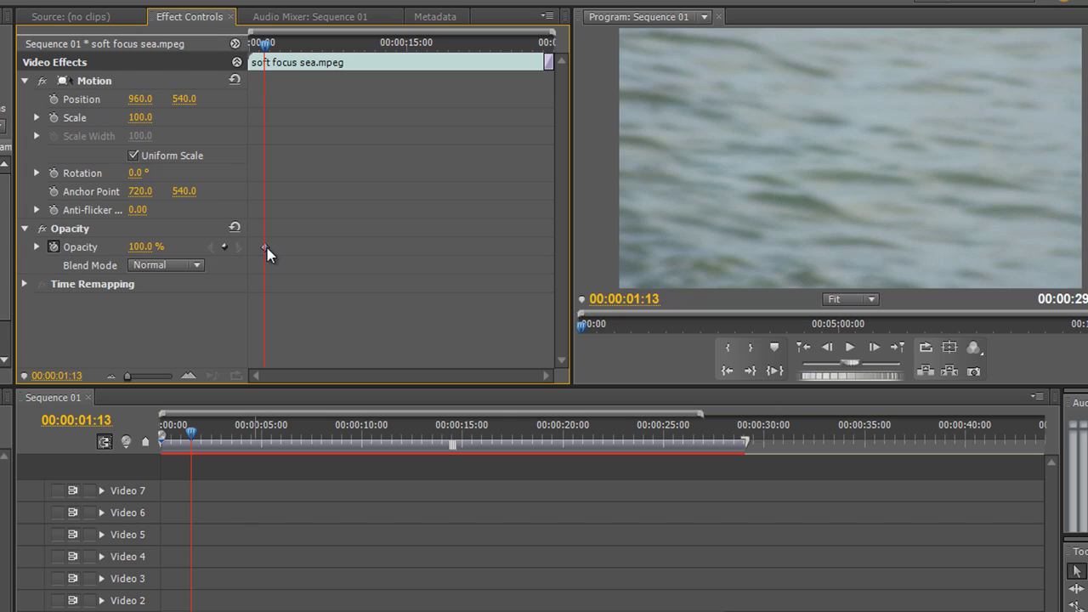
pyautogui.click(251, 47)
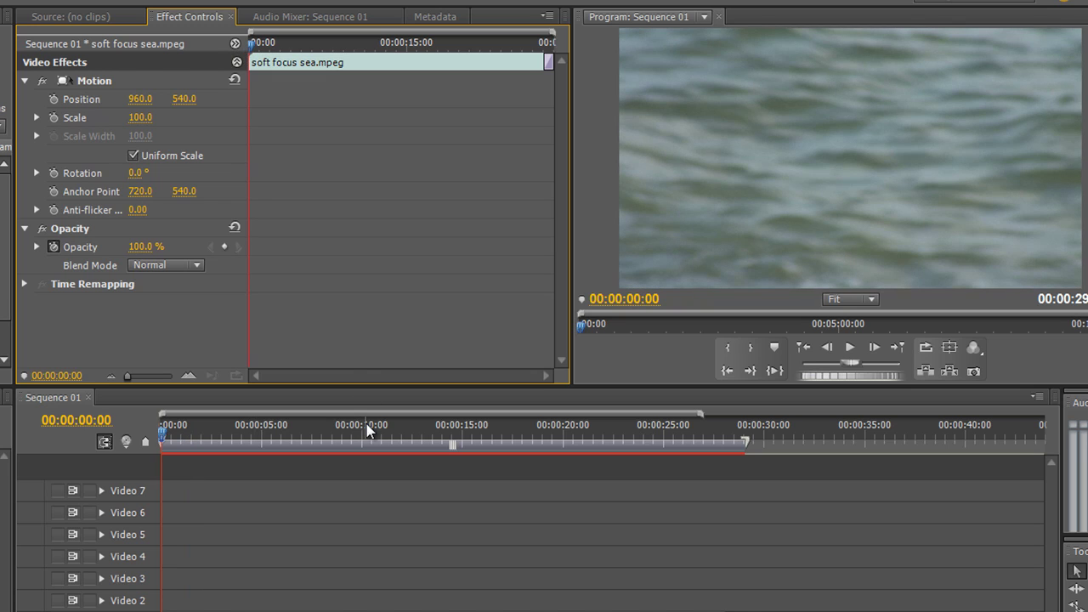
# Scrub through about the first second of the sequence and return the playhead to 00:00:00:00
pyautogui.click(164, 434)
pyautogui.moveTo(164, 433); pyautogui.dragTo(188, 555)
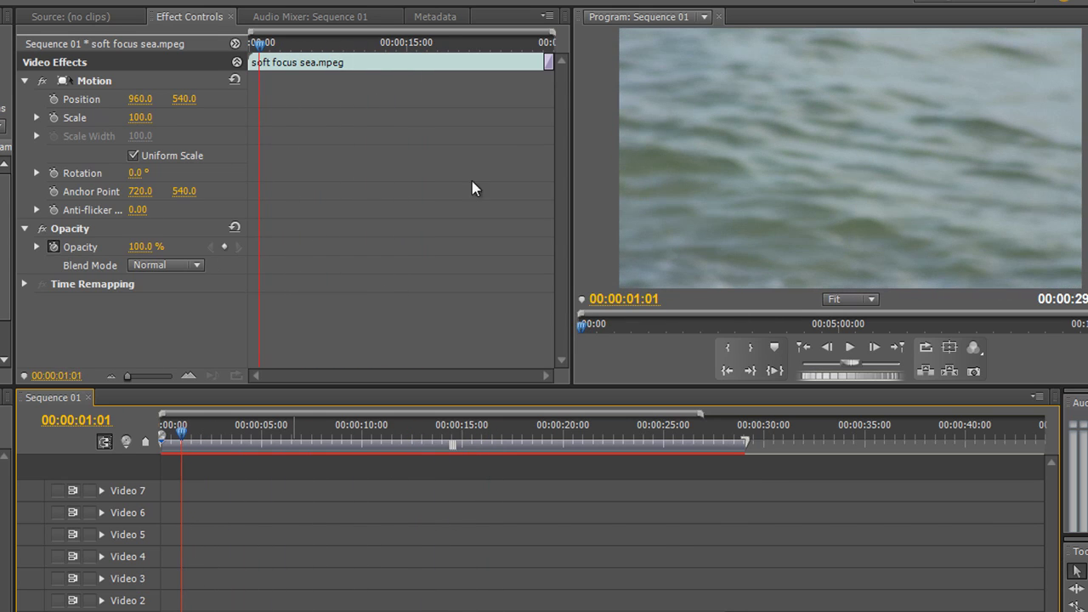
pyautogui.moveTo(181, 435); pyautogui.dragTo(161, 500)
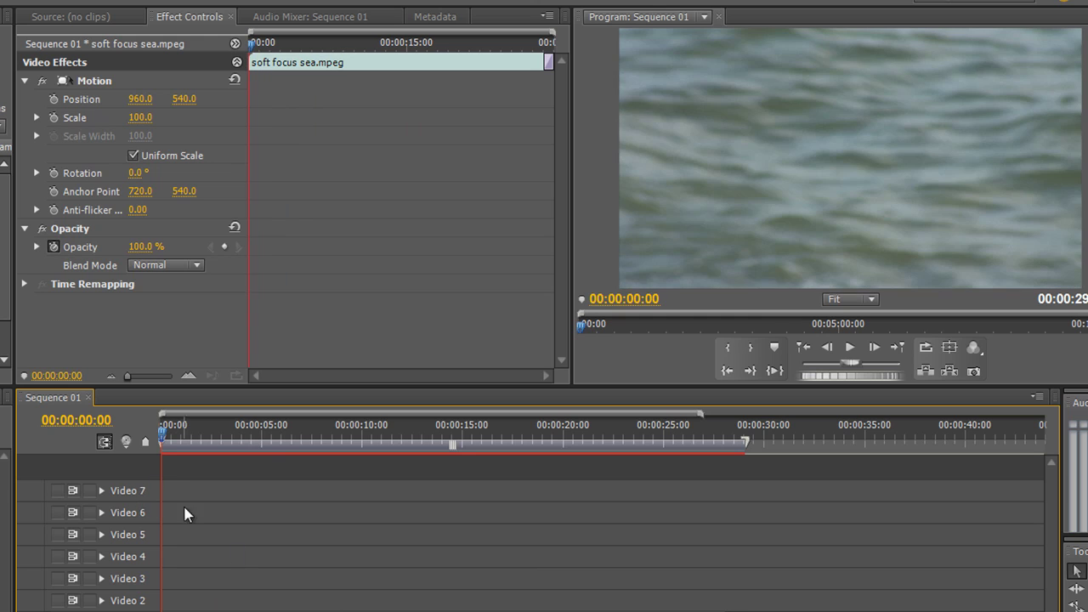
# Collapse the Motion and Opacity effects of soft focus sea.mpeg and expand them again to review their properties
pyautogui.click(24, 80)
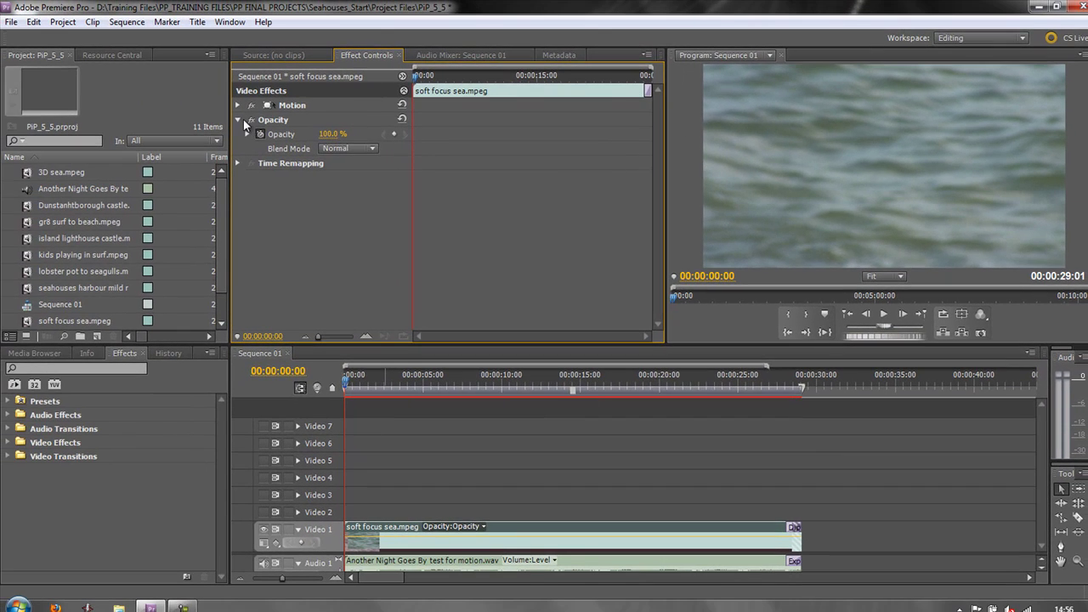
pyautogui.click(26, 98)
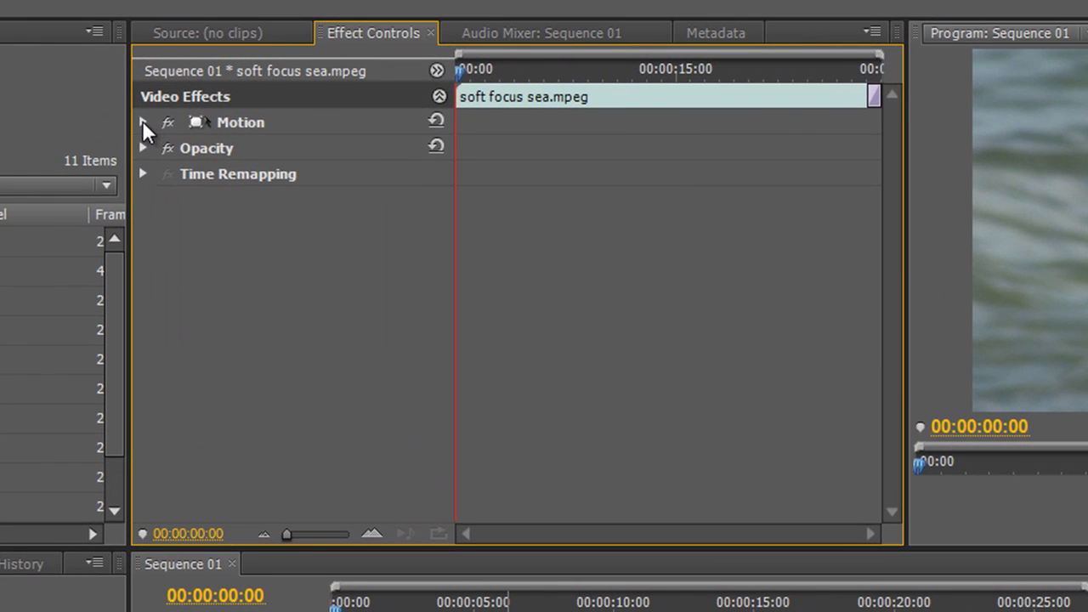
pyautogui.click(237, 105)
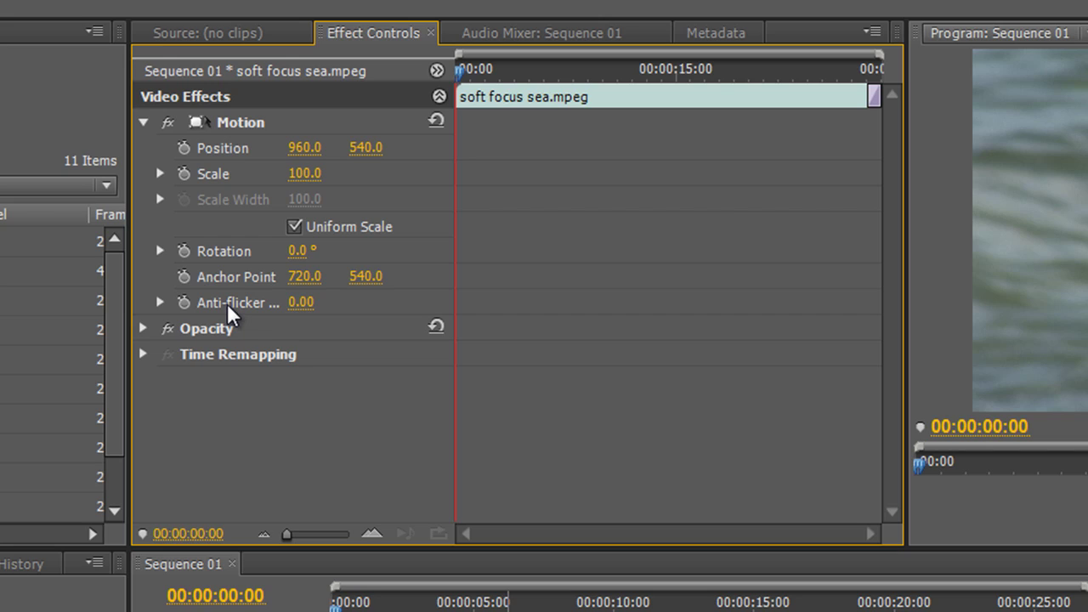
pyautogui.click(144, 328)
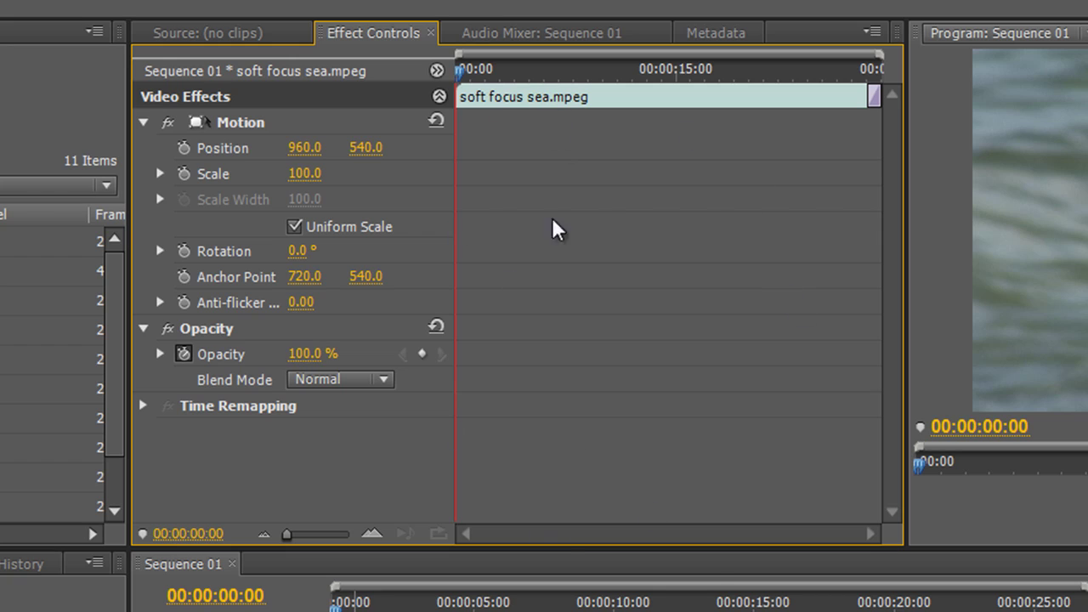
# Hide and show the keyframe timeline area beside the clip's effect properties, leaving it shown
pyautogui.click(437, 71)
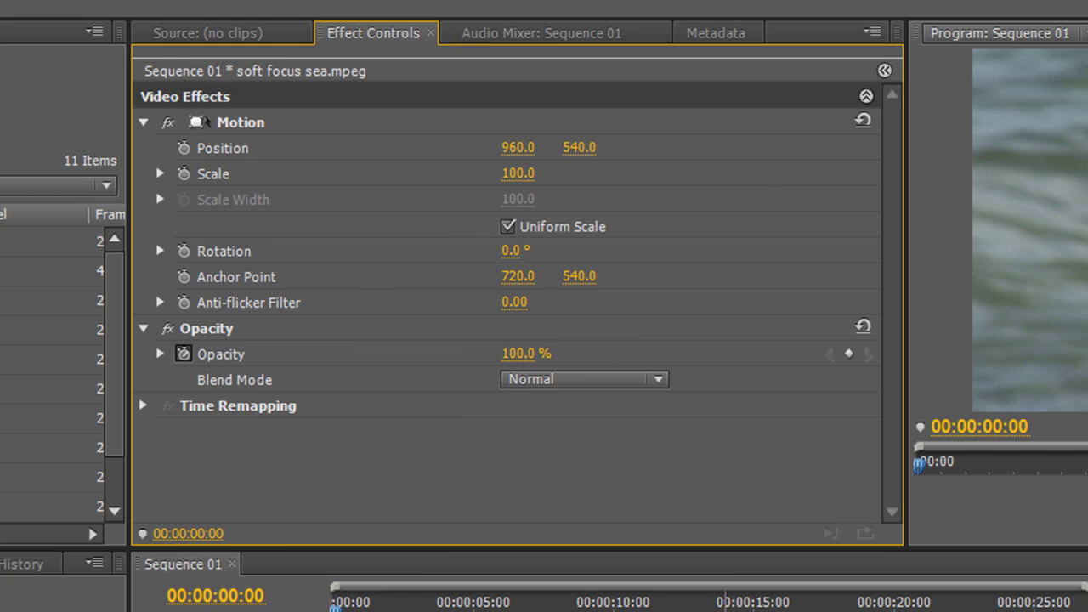
pyautogui.click(884, 73)
pyautogui.click(439, 71)
pyautogui.click(884, 71)
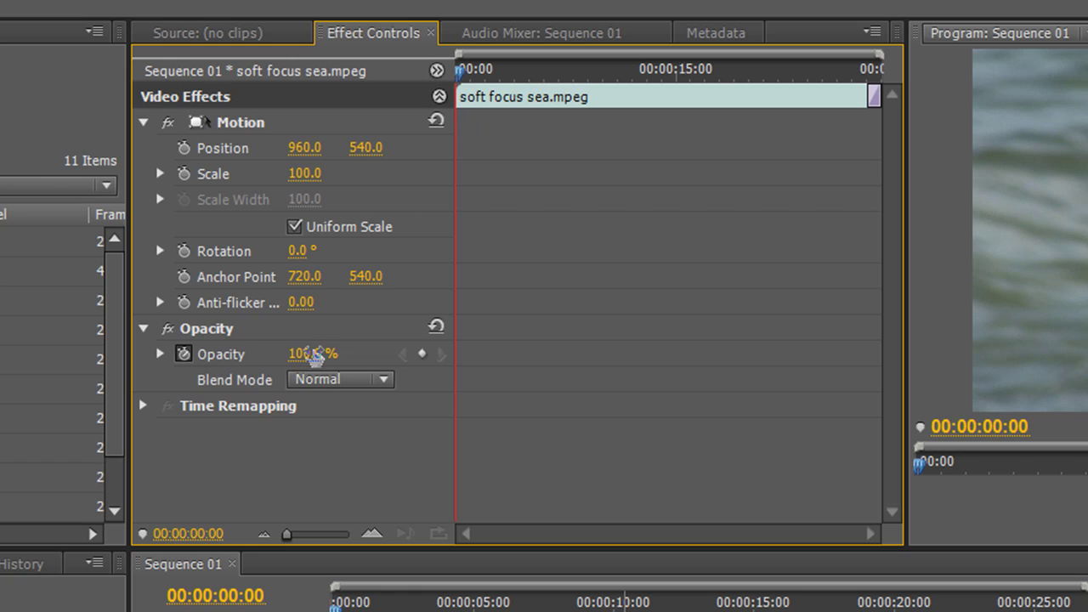
# Keyframe the opacity of soft focus sea.mpeg at 100% at the start and 0% at 00:00:02:23
pyautogui.click(182, 353)
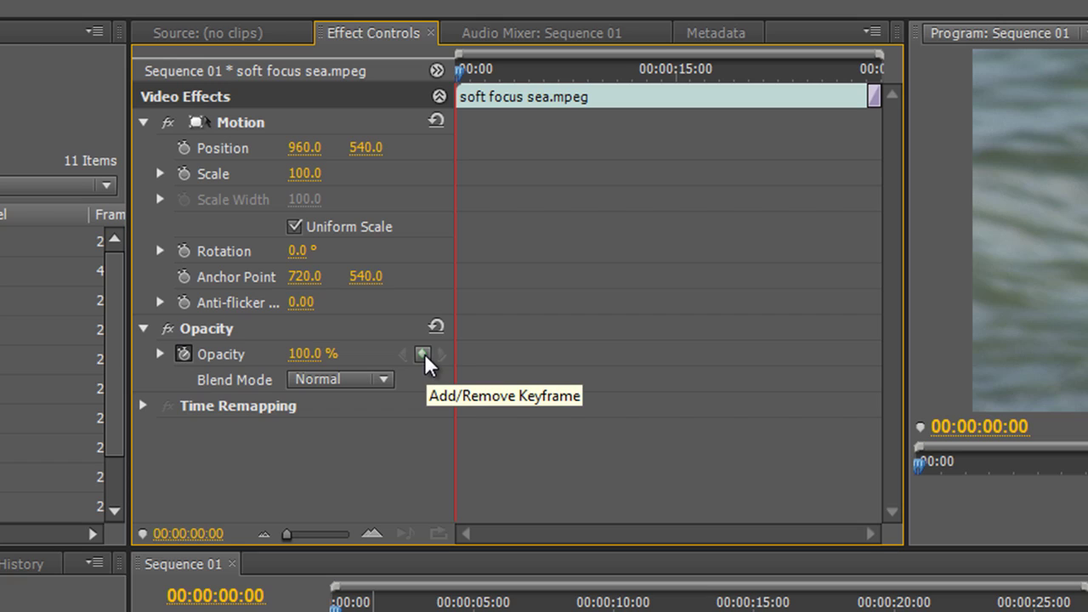
pyautogui.click(422, 354)
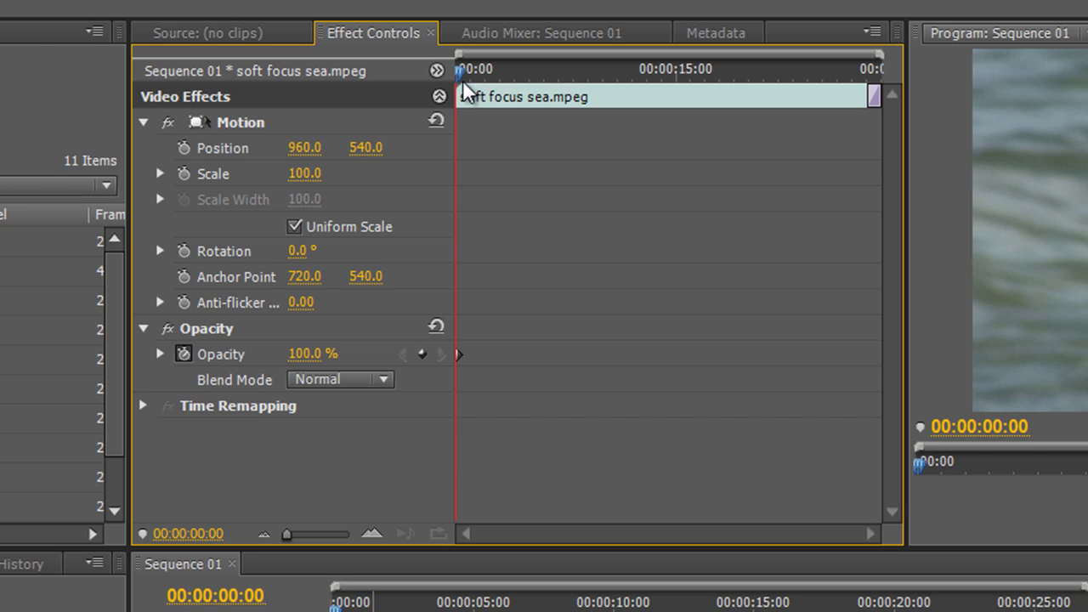
pyautogui.press('space')
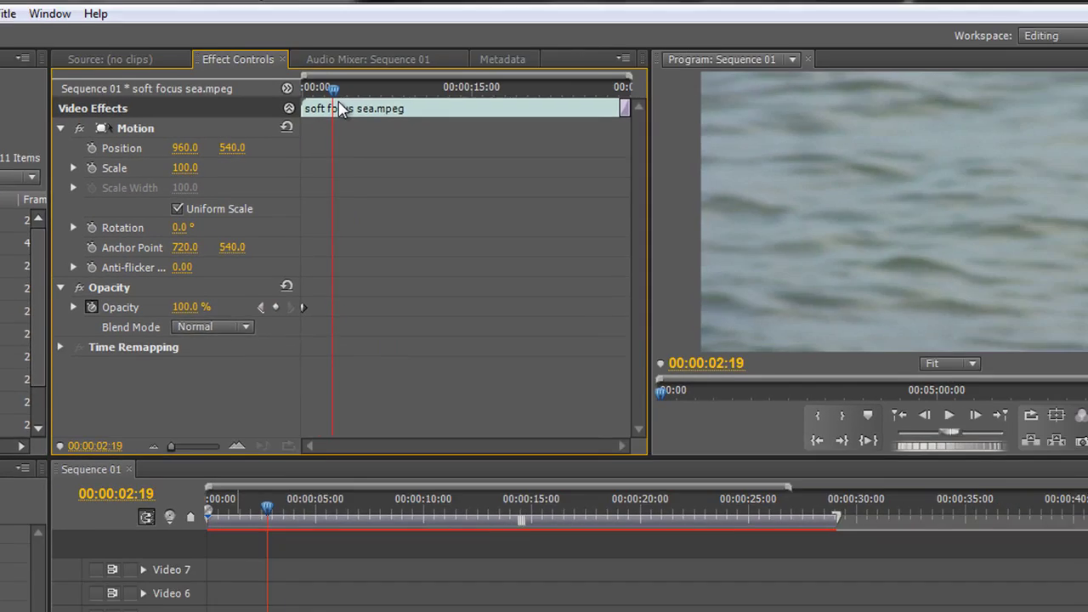
pyautogui.press('space')
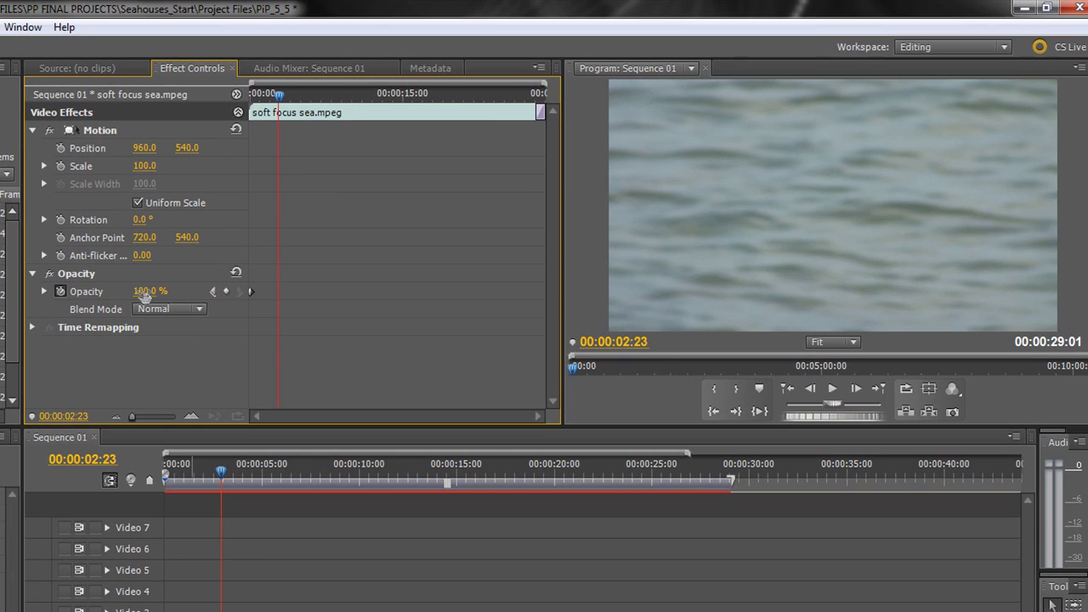
pyautogui.moveTo(144, 294); pyautogui.dragTo(8, 325)
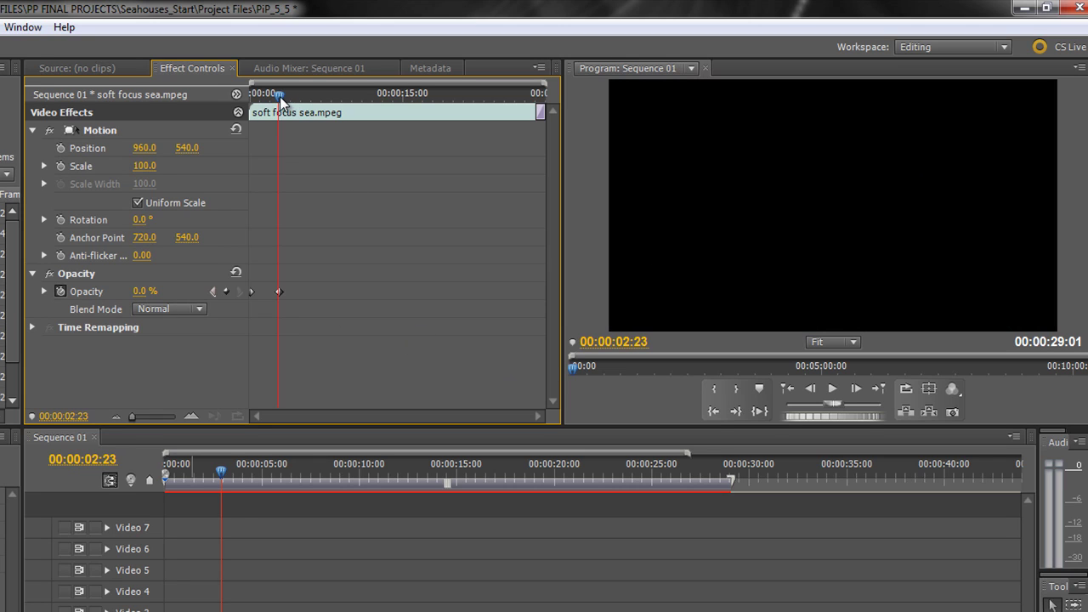
# Play the sequence from the start to about 00:00:03:00 to preview the opacity fade
pyautogui.moveTo(279, 97); pyautogui.dragTo(247, 115)
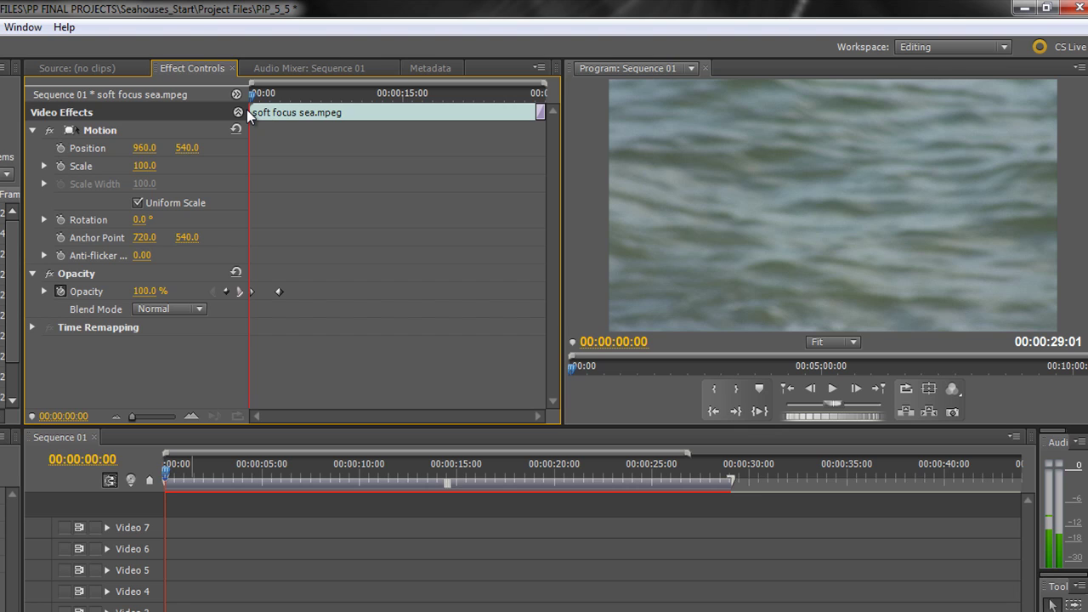
pyautogui.moveTo(254, 113)
pyautogui.mouseDown()
pyautogui.moveTo(293, 122)
pyautogui.moveTo(246, 121)
pyautogui.mouseUp()
pyautogui.press('space')
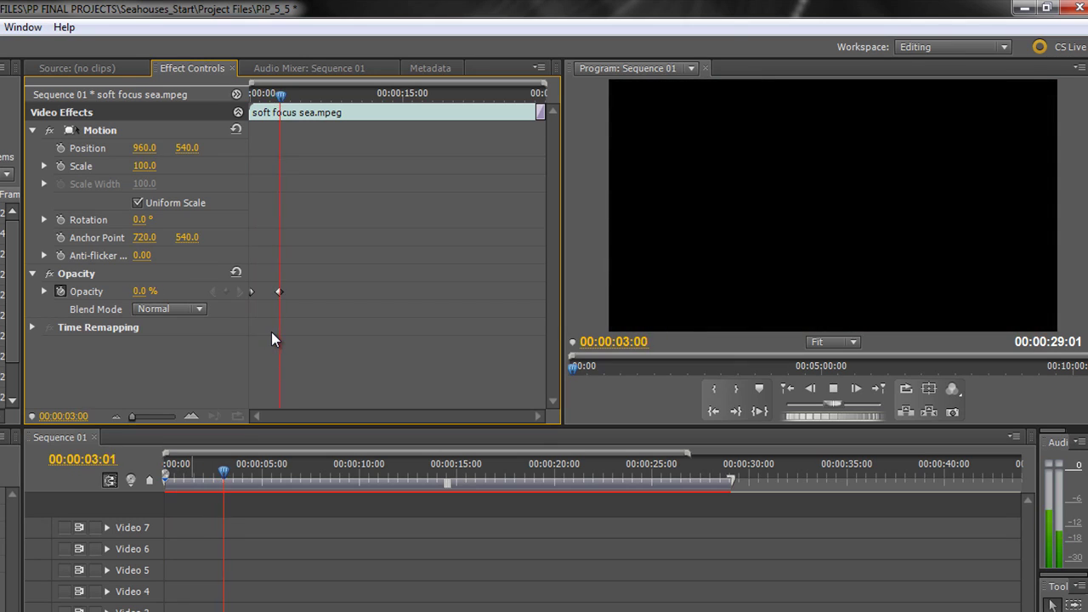
pyautogui.press('space')
# Return the playhead to the start and delete both opacity keyframes from soft focus sea.mpeg
pyautogui.moveTo(286, 93); pyautogui.dragTo(201, 309)
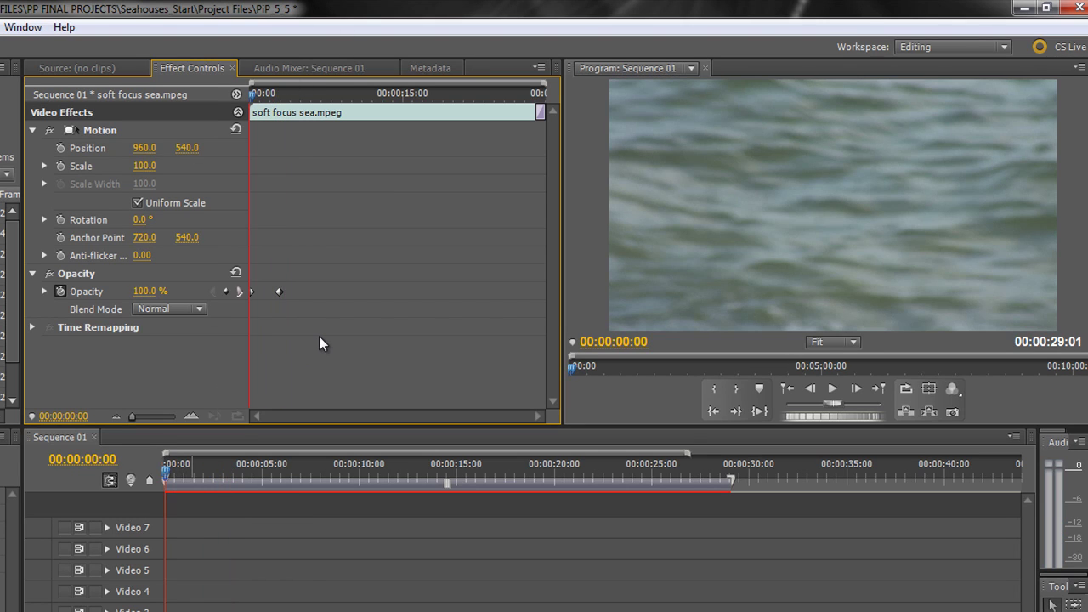
pyautogui.press('Delete')
pyautogui.press('Delete')
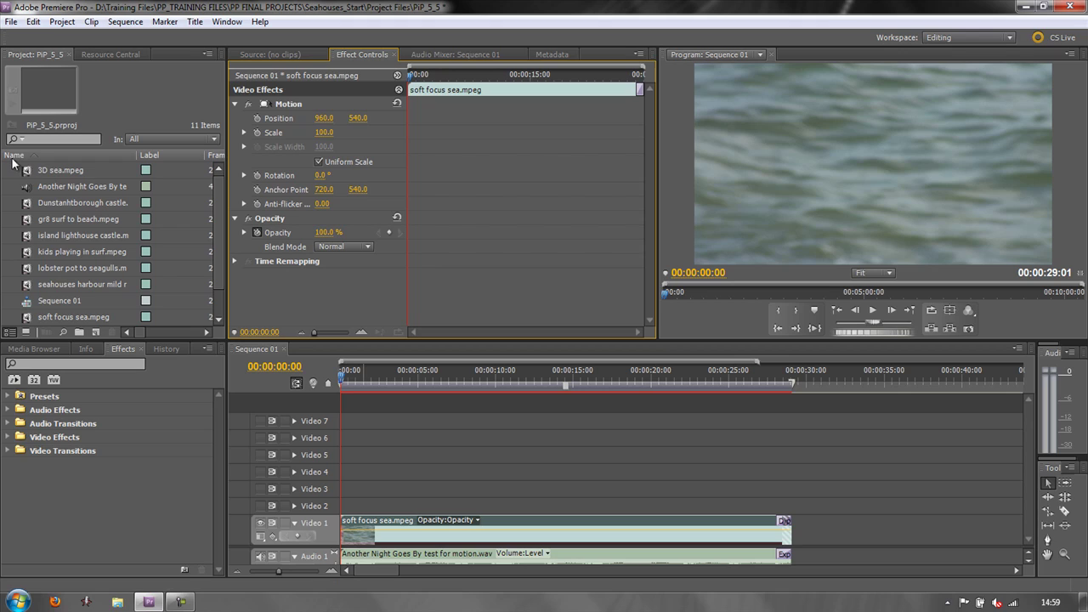
# Place 3D sea.mpeg on Video 2 at the start of the sequence and enable output for tracks Video 2 to Video 6
pyautogui.moveTo(27, 174); pyautogui.dragTo(332, 508)
pyautogui.moveTo(344, 380); pyautogui.dragTo(331, 422)
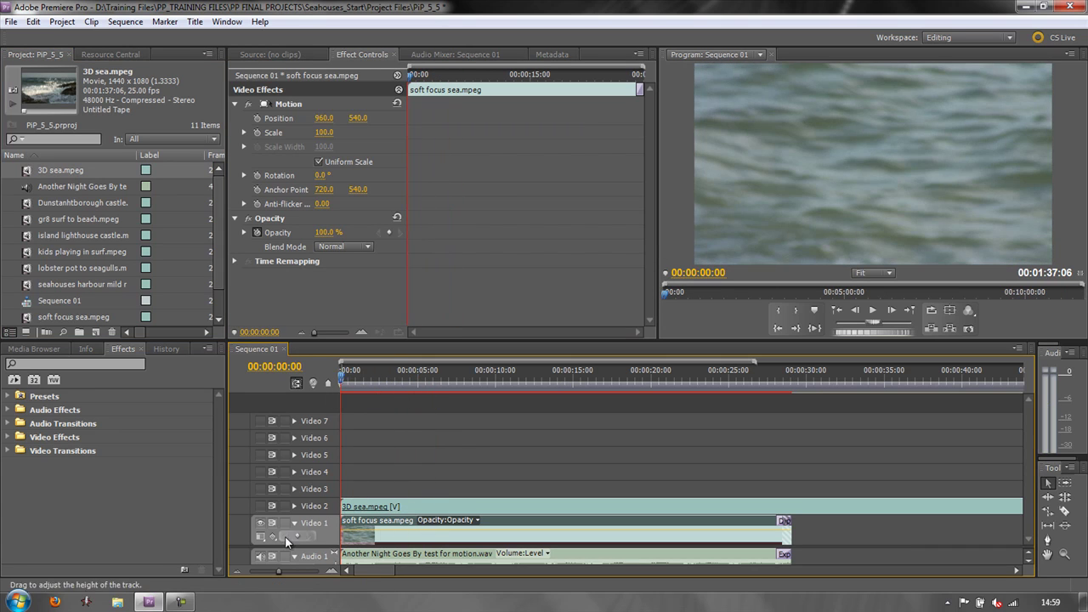
pyautogui.moveTo(261, 509); pyautogui.dragTo(259, 447)
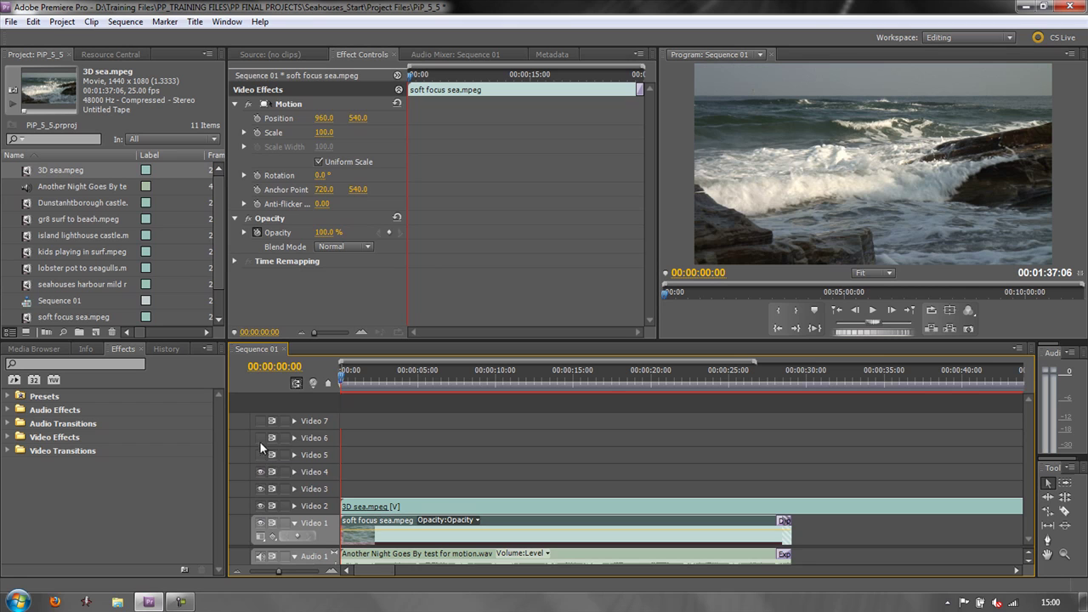
# Compare the effect settings of the 3D sea.mpeg clip with those of the soft focus sea.mpeg clip
pyautogui.moveTo(340, 376); pyautogui.dragTo(316, 464)
pyautogui.click(415, 507)
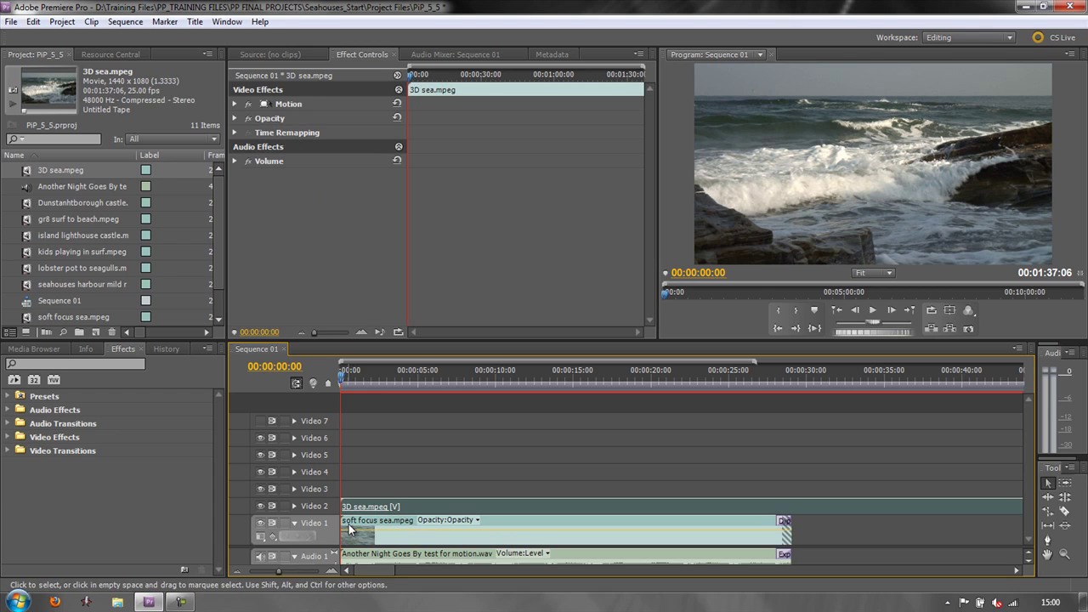
pyautogui.click(496, 526)
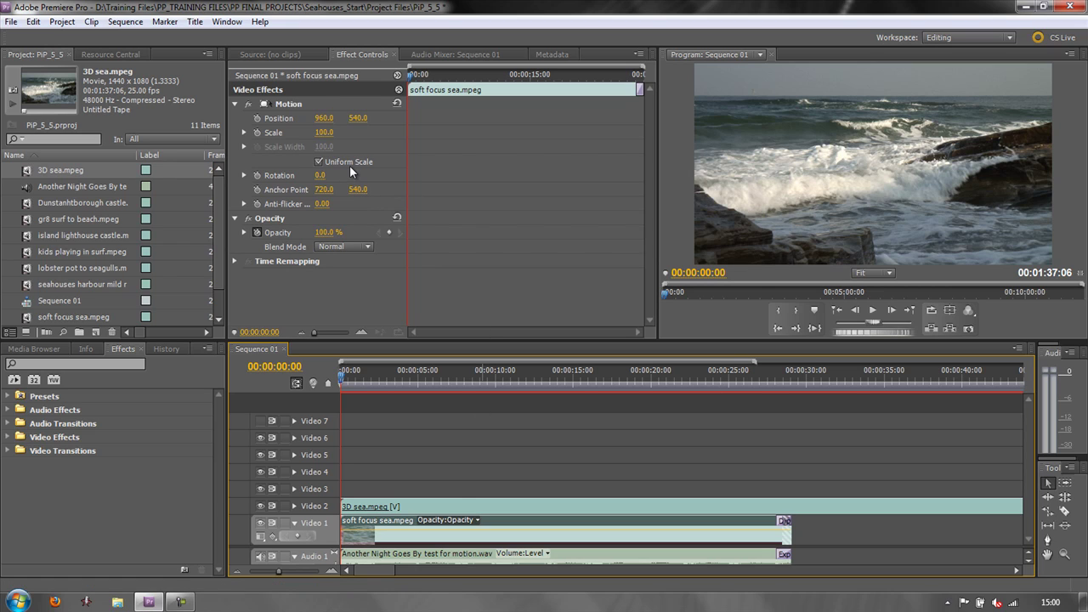
# Scale the 3D sea.mpeg clip on Video 2 down to 33%
pyautogui.click(429, 506)
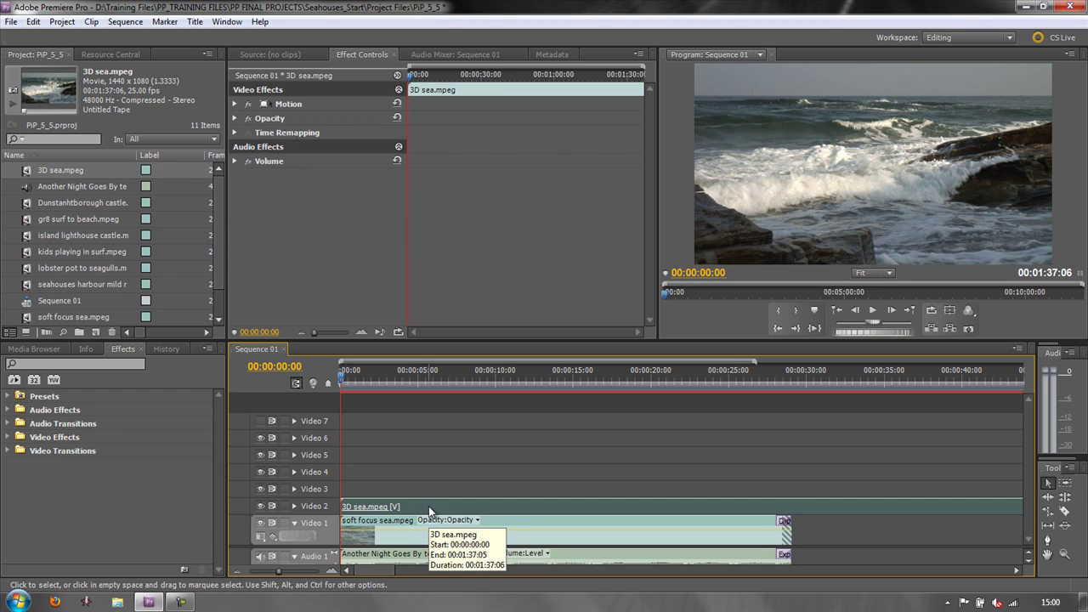
pyautogui.click(235, 103)
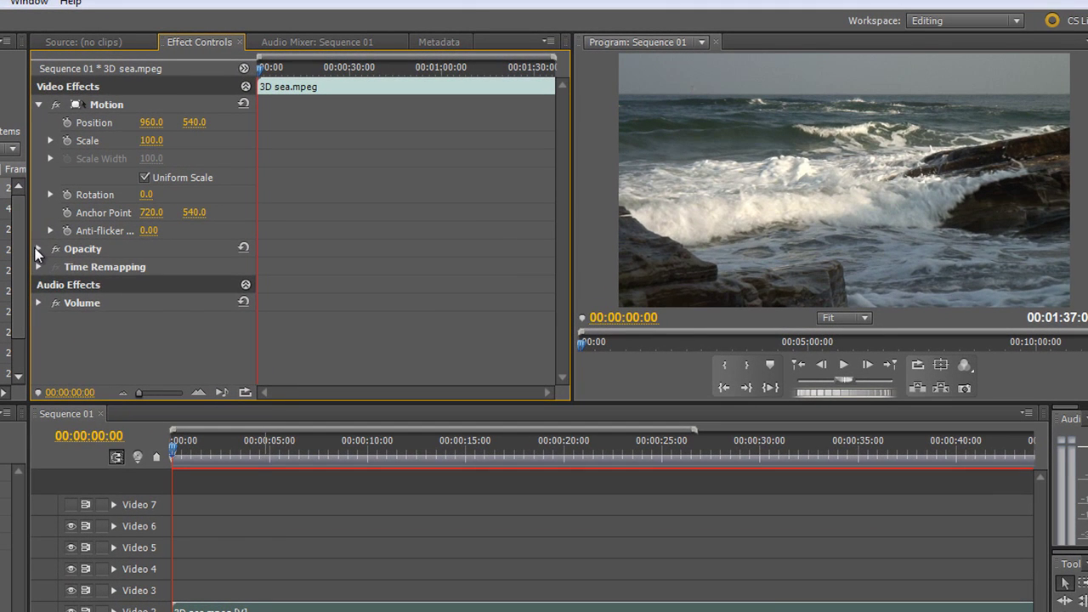
pyautogui.click(37, 249)
pyautogui.click(38, 249)
pyautogui.moveTo(153, 145); pyautogui.dragTo(97, 149)
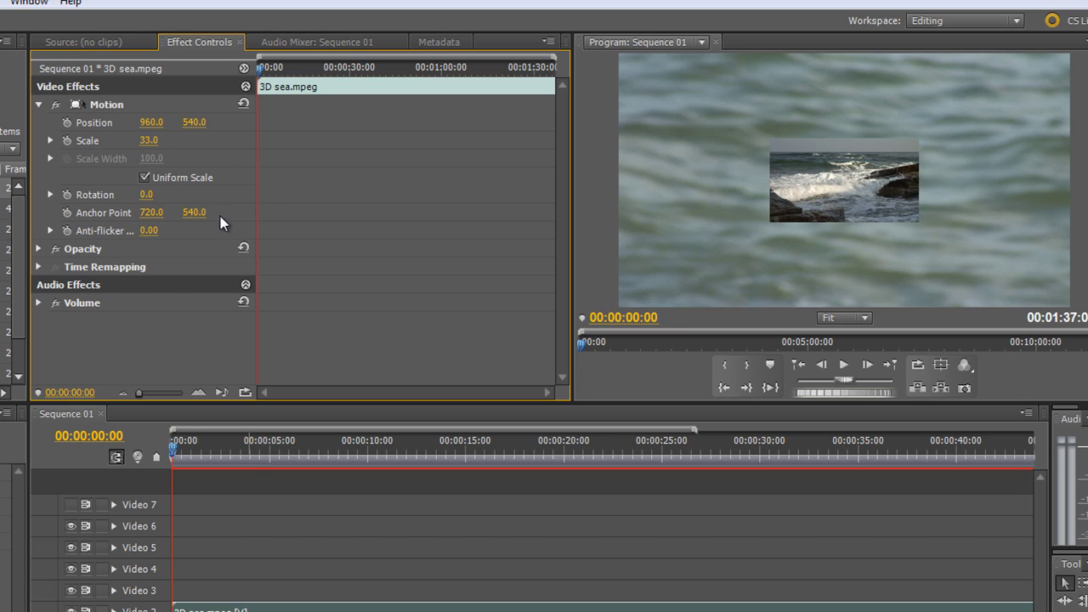
# Reposition the scaled 3D sea.mpeg picture into the upper-left area of the frame, at about 368, 318
pyautogui.moveTo(153, 122); pyautogui.dragTo(116, 136)
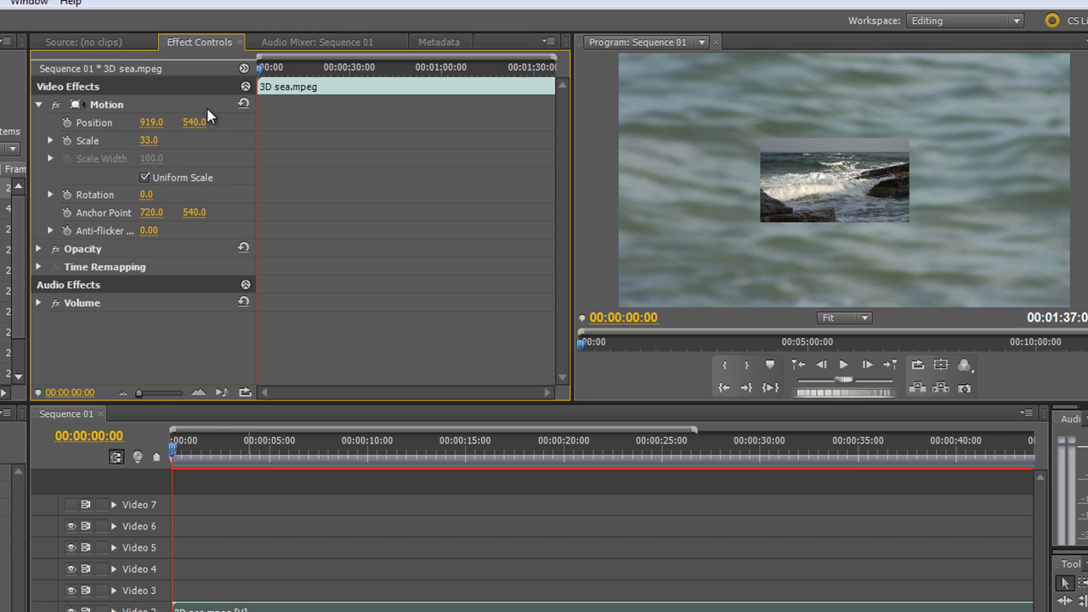
pyautogui.moveTo(196, 123); pyautogui.dragTo(196, 136)
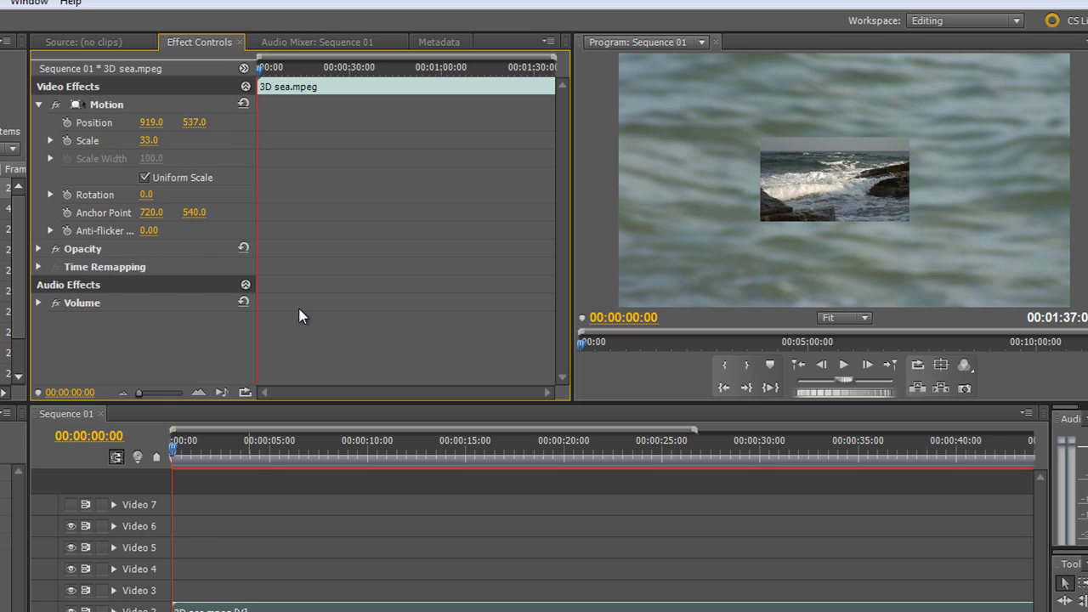
pyautogui.click(104, 105)
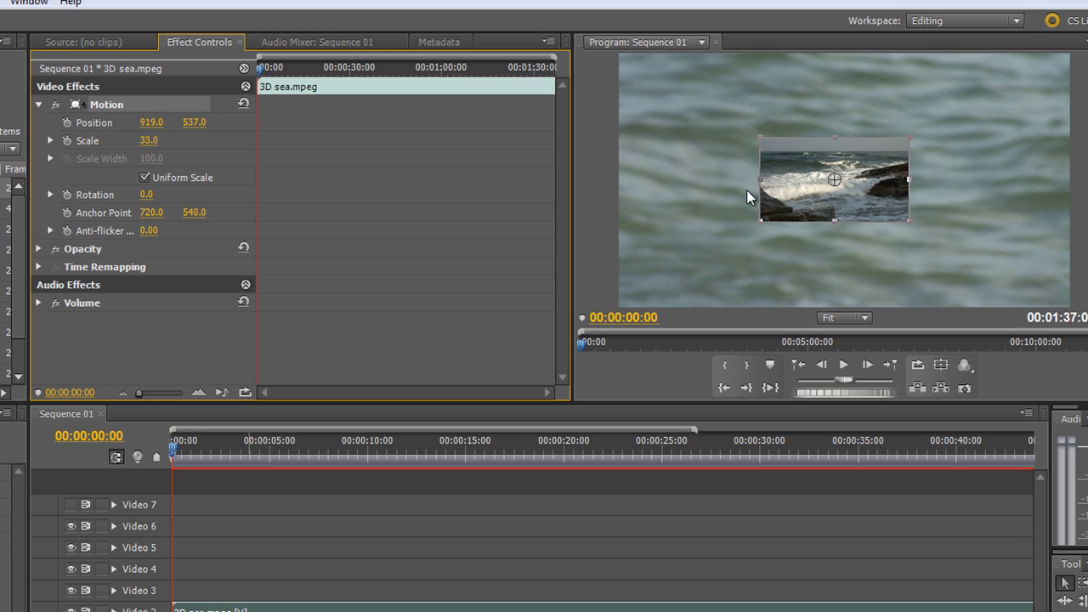
pyautogui.moveTo(867, 192); pyautogui.dragTo(736, 140)
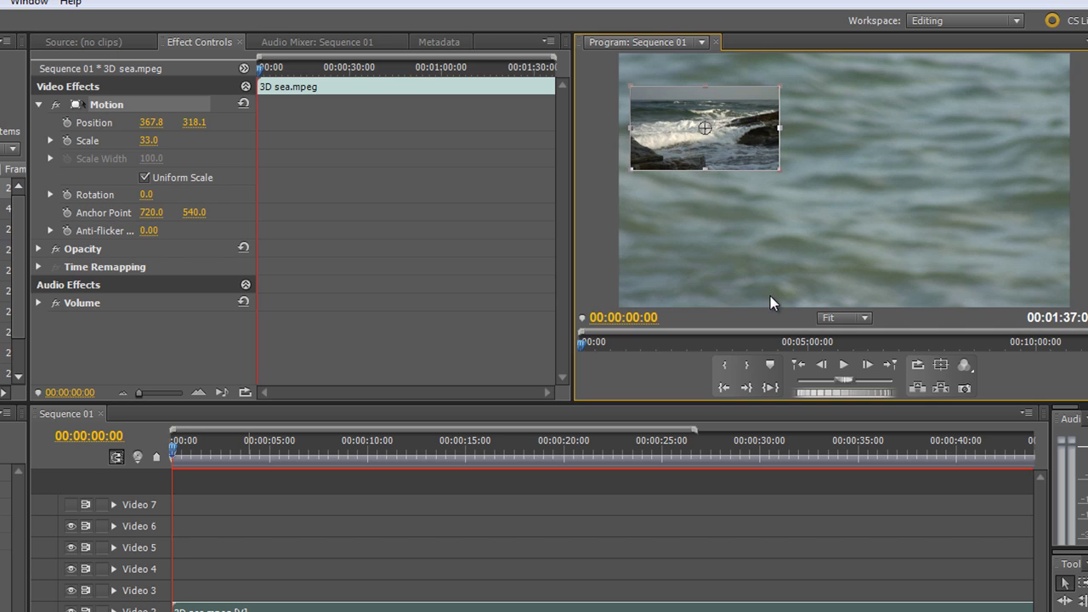
# Turn on Position keyframing for 3D sea.mpeg with a keyframe at 00:00:00:00
pyautogui.click(262, 74)
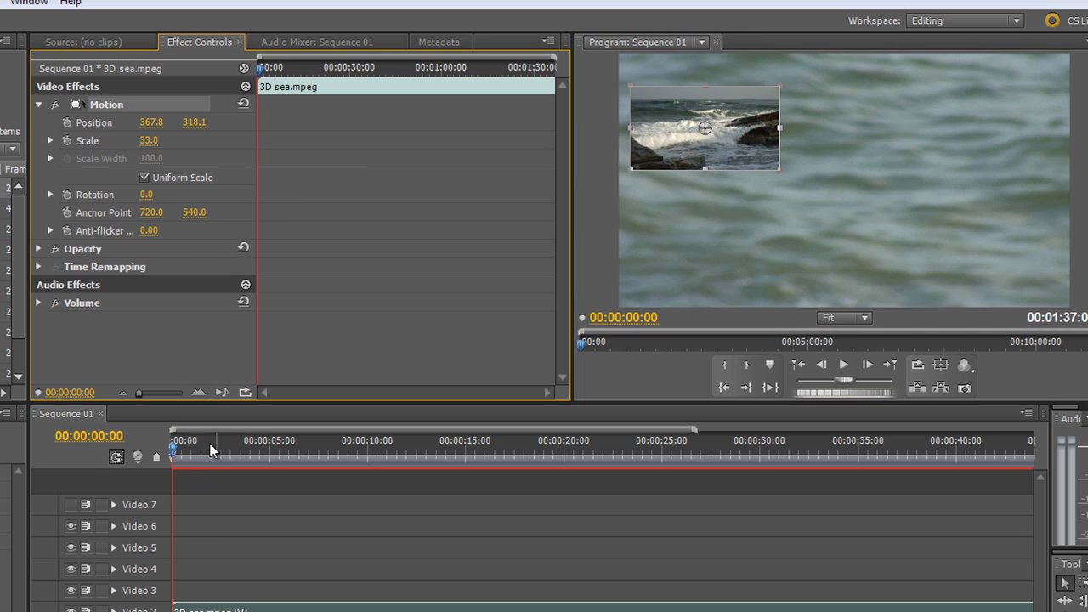
pyautogui.click(179, 453)
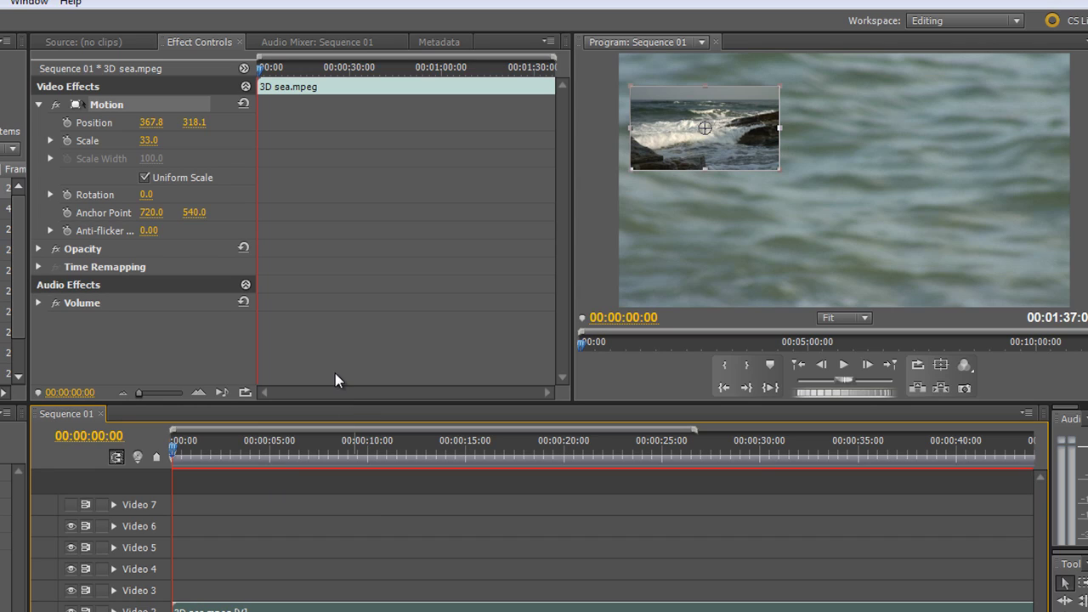
pyautogui.click(67, 123)
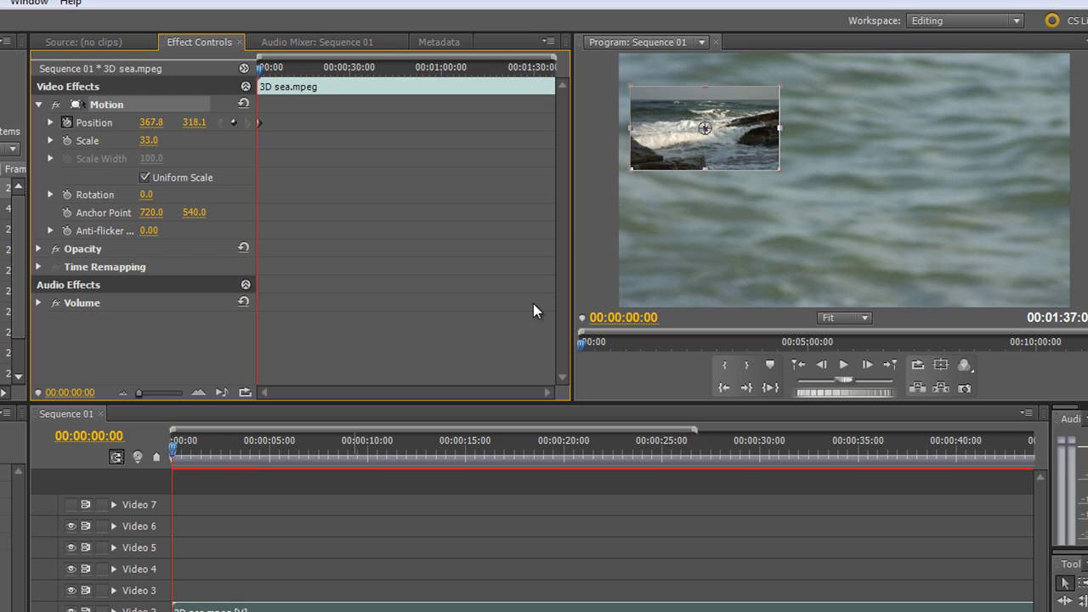
# Add a second Position keyframe for 3D sea.mpeg at 00:00:05:02 with the horizontal position at 1510.5
pyautogui.moveTo(174, 454); pyautogui.dragTo(273, 450)
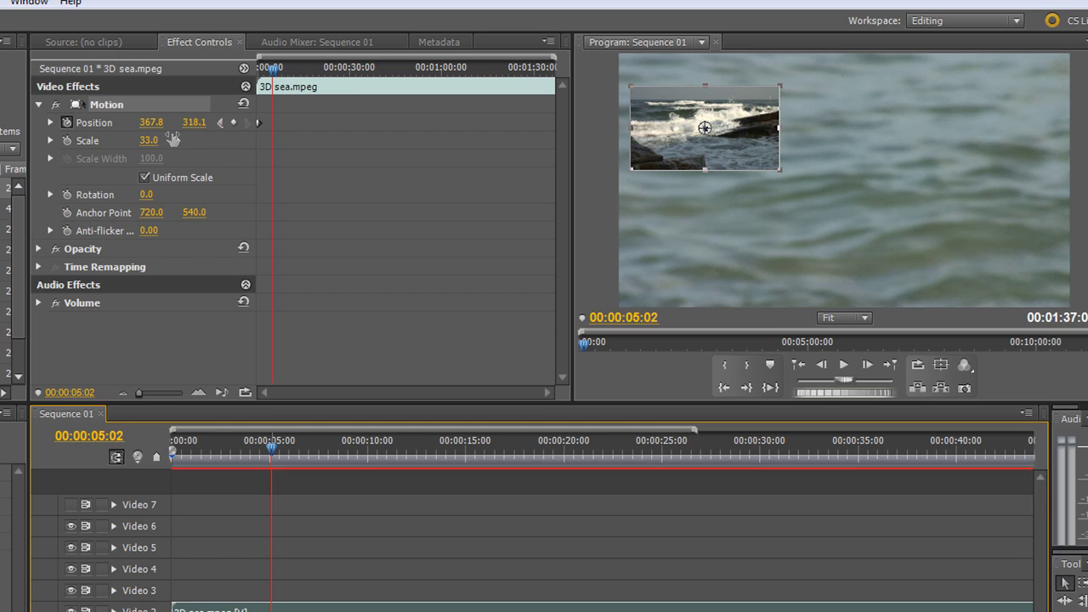
pyautogui.click(682, 254)
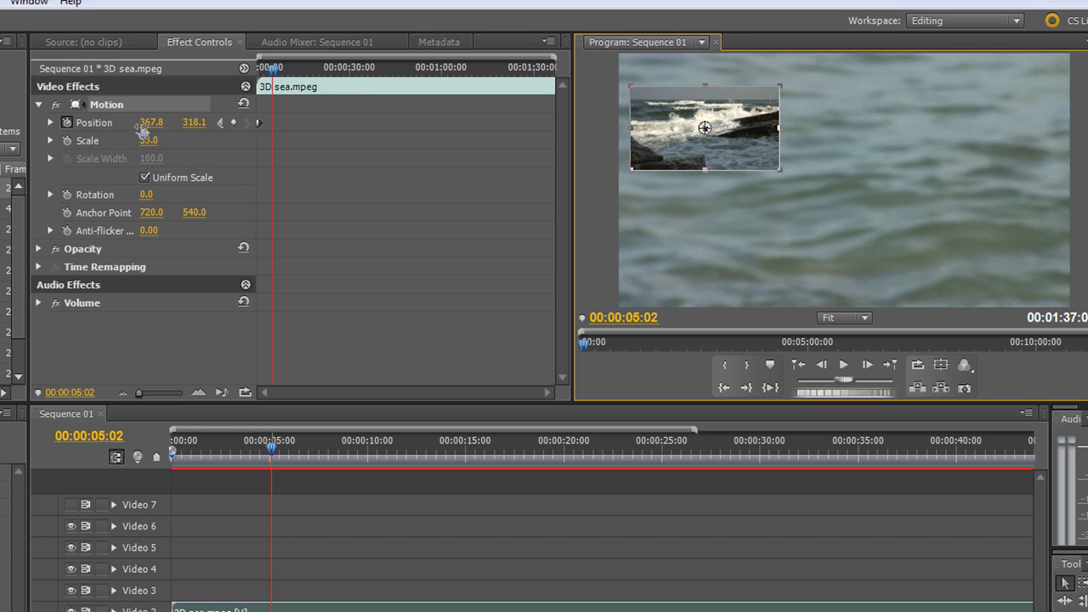
pyautogui.moveTo(146, 123); pyautogui.dragTo(300, 161)
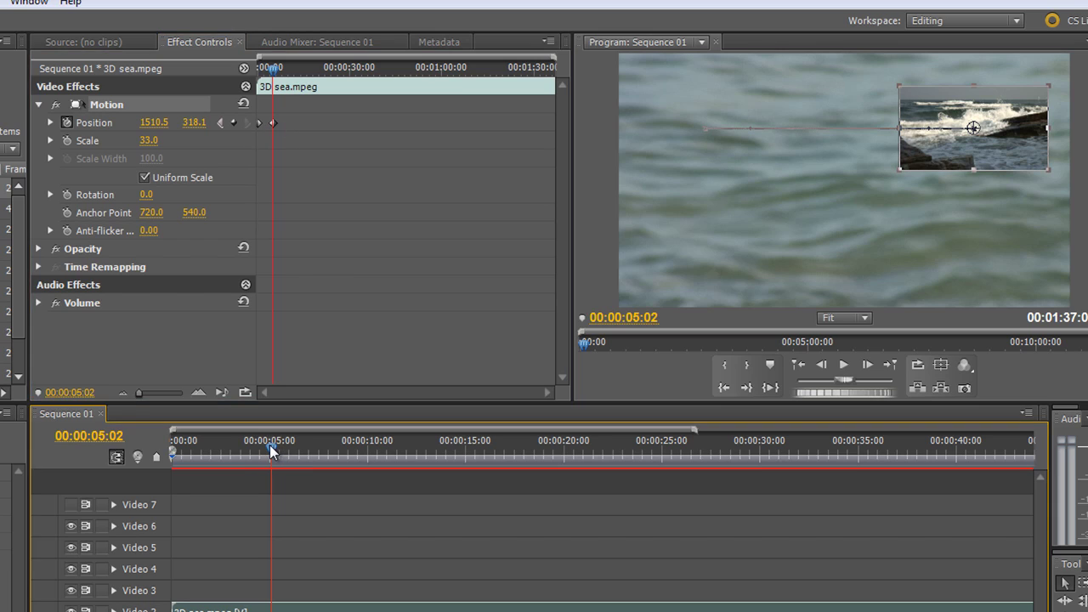
# Trim the end of the 3D sea.mpeg clip on Video 2 back to 00:00:05:08
pyautogui.moveTo(270, 445); pyautogui.dragTo(274, 482)
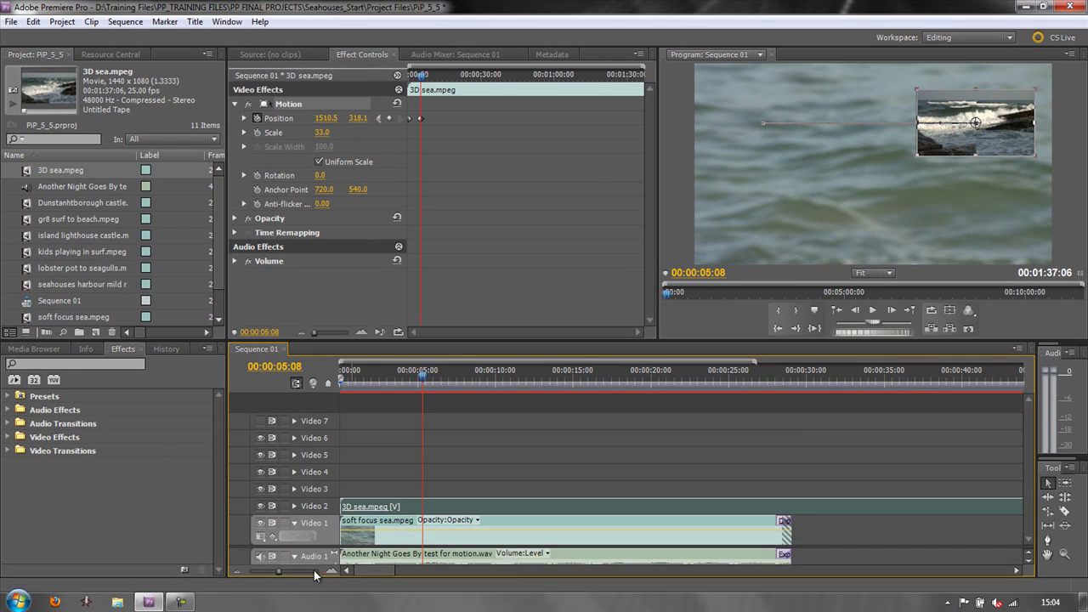
pyautogui.moveTo(298, 571); pyautogui.dragTo(270, 572)
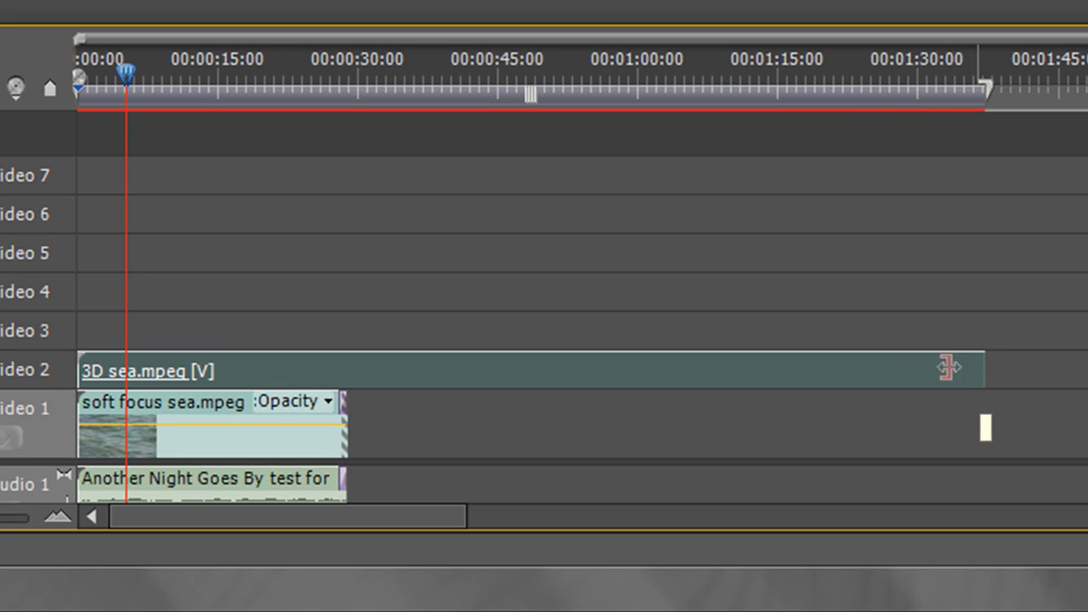
pyautogui.moveTo(950, 367); pyautogui.dragTo(121, 369)
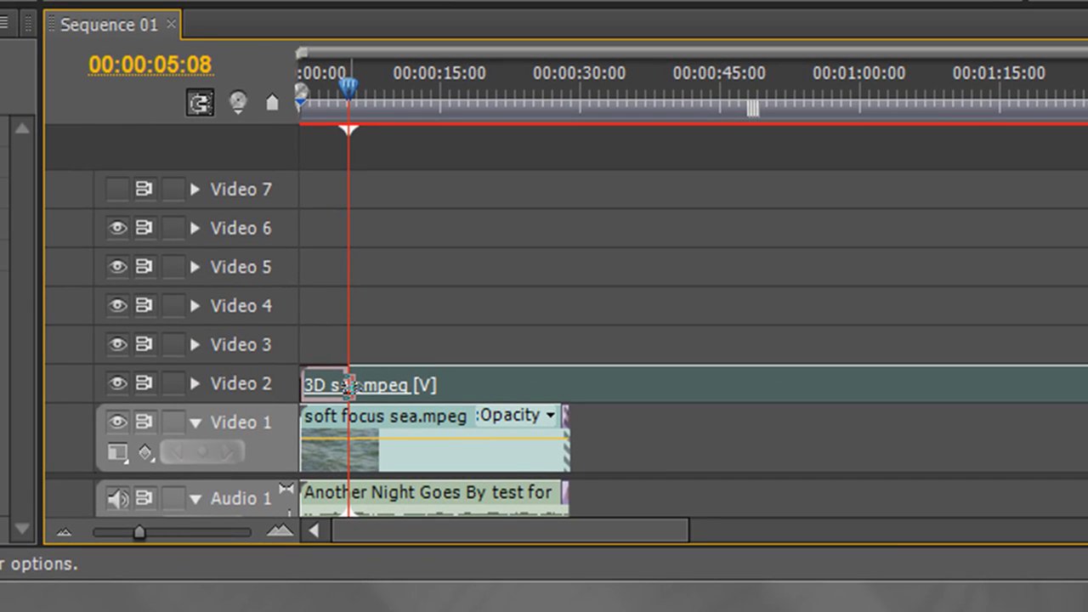
pyautogui.moveTo(350, 386); pyautogui.dragTo(347, 387)
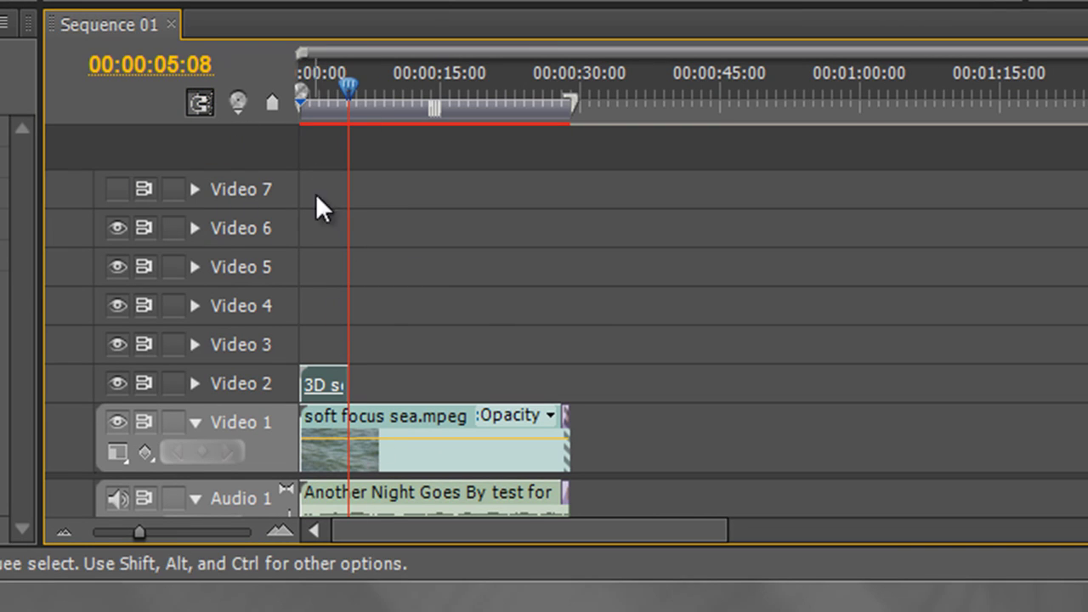
# Add an Opacity keyframe of 0% to 3D sea.mpeg at 00:00:00:00
pyautogui.moveTo(348, 95); pyautogui.dragTo(298, 110)
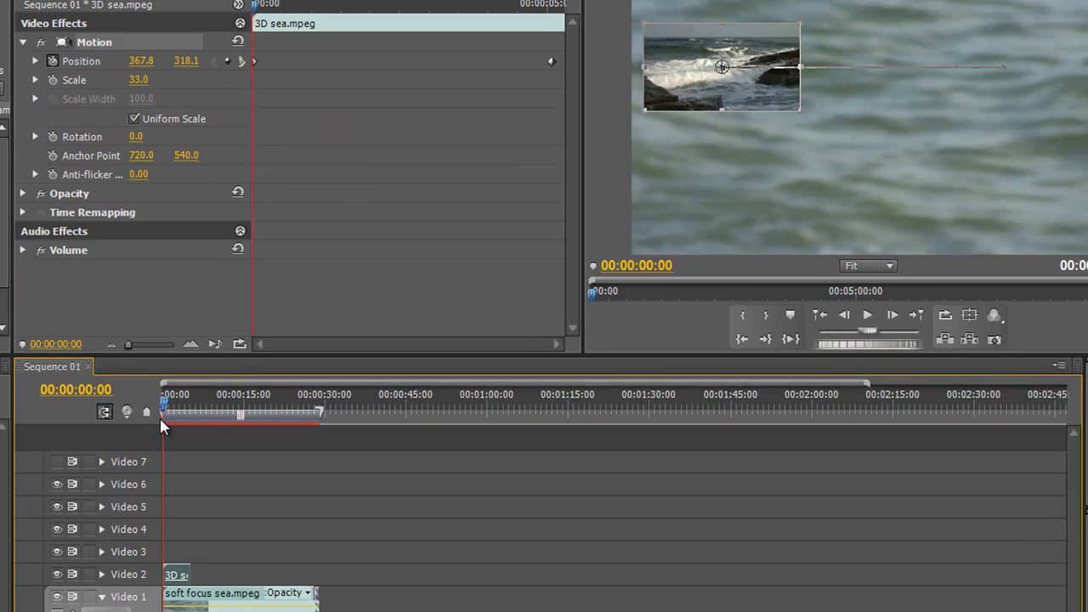
pyautogui.moveTo(162, 425); pyautogui.dragTo(191, 438)
pyautogui.press('Home')
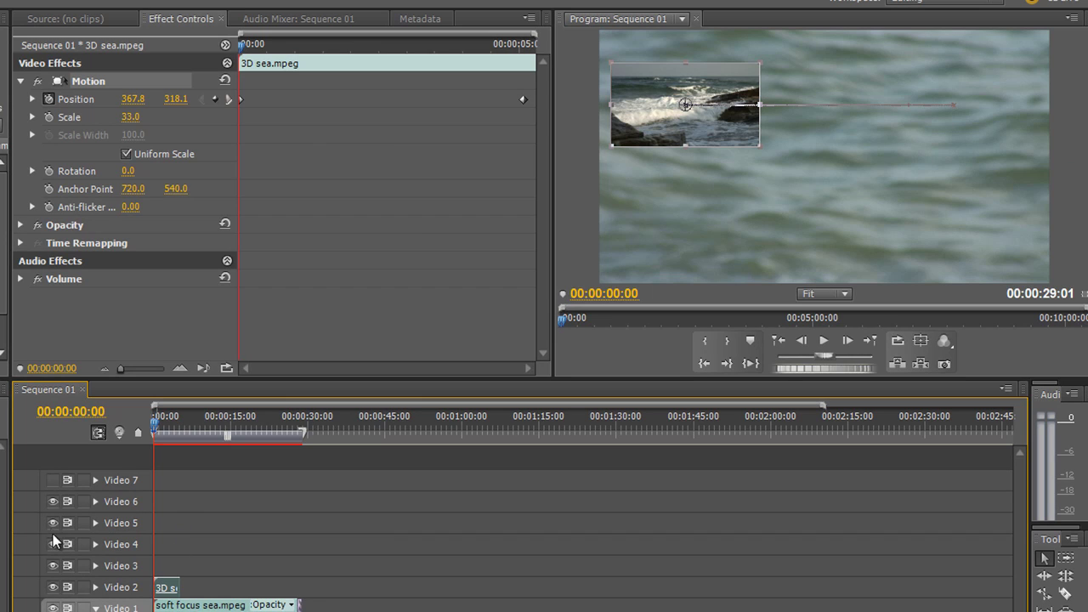
pyautogui.click(21, 225)
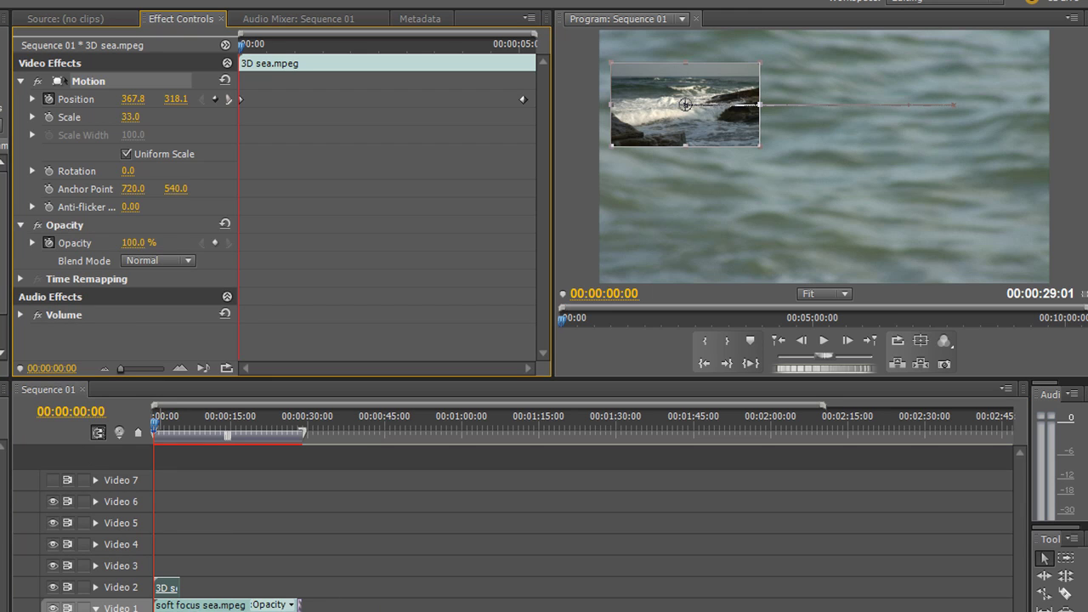
pyautogui.press('=')
pyautogui.press('=')
pyautogui.press('=')
pyautogui.press('=')
pyautogui.press('=')
pyautogui.press('=')
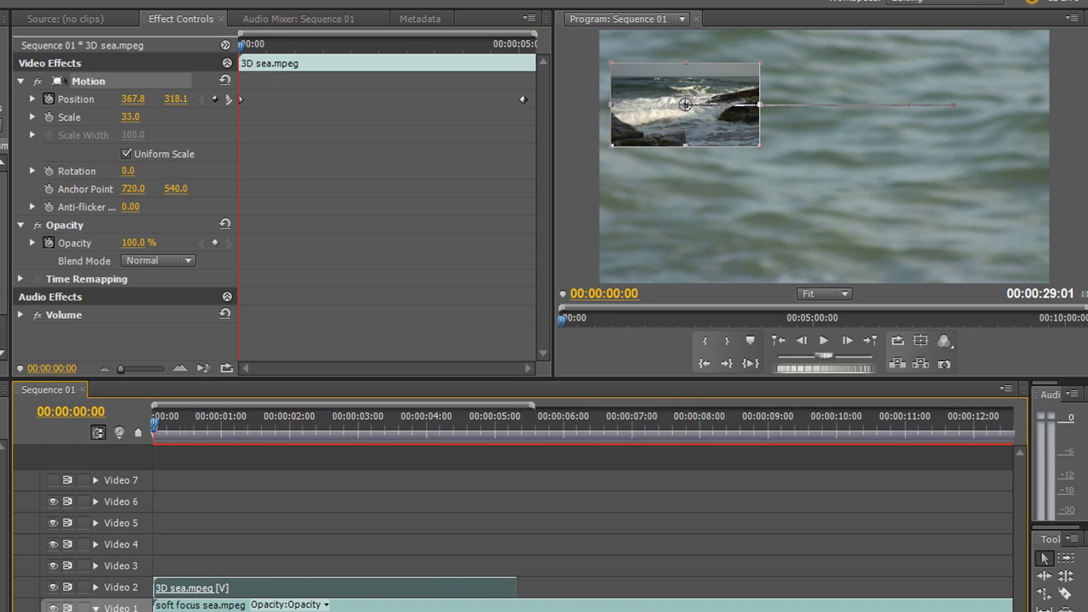
pyautogui.press('=')
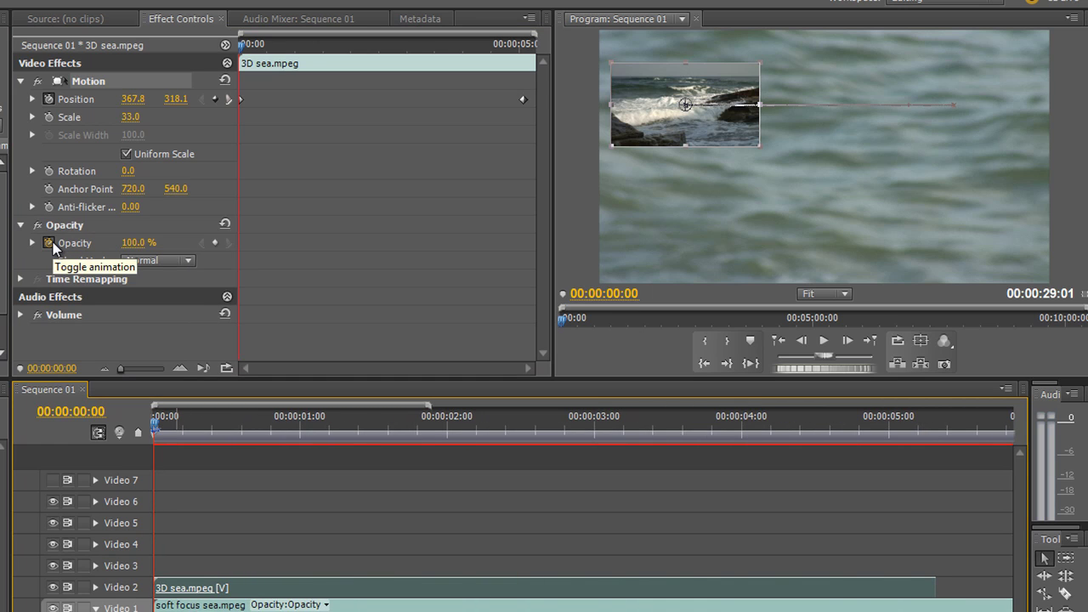
pyautogui.click(214, 245)
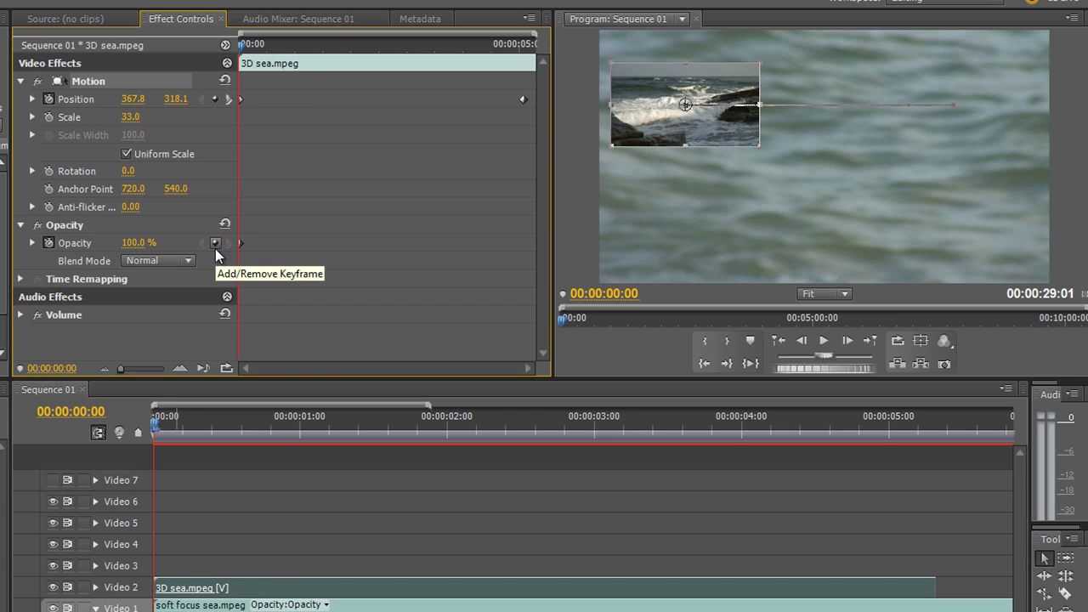
pyautogui.click(139, 243)
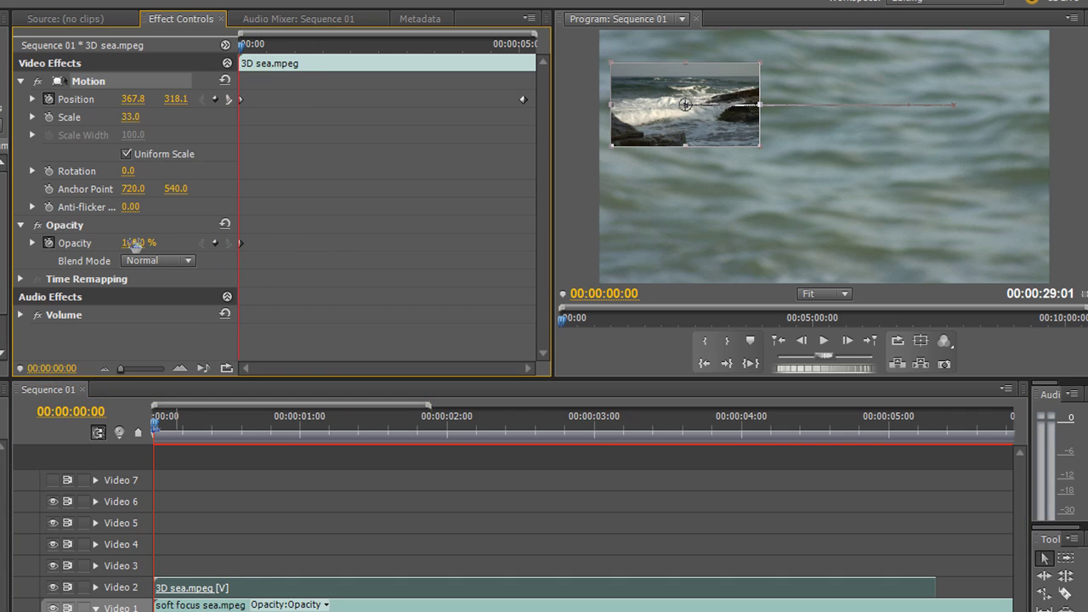
pyautogui.write('0')
pyautogui.press('Return')
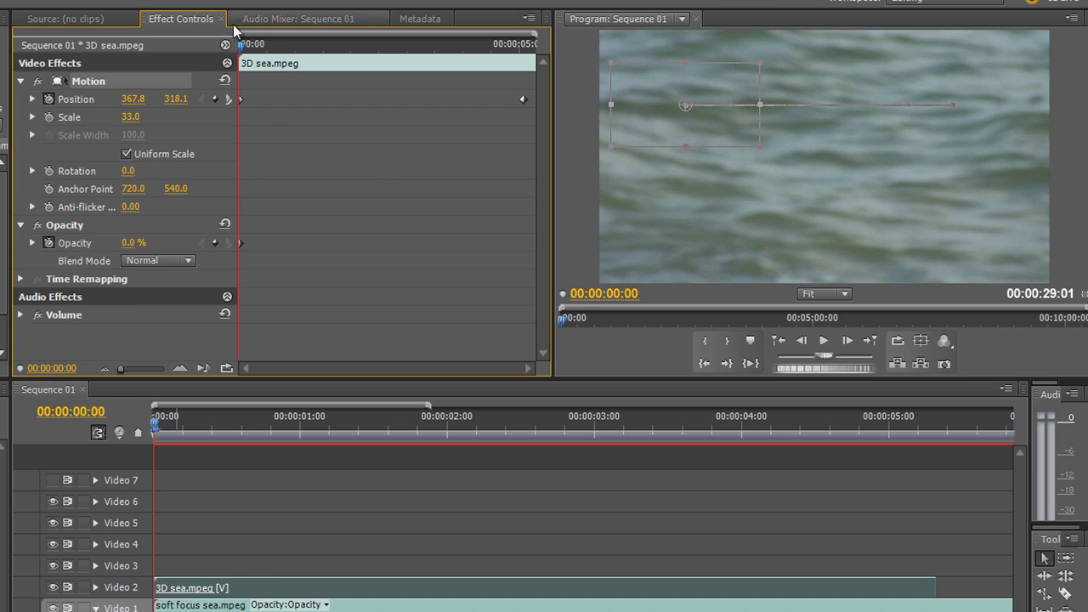
# Raise the Opacity of 3D sea.mpeg to 100% at 00:00:00:07 to complete the fade-in
pyautogui.click(159, 431)
pyautogui.moveTo(159, 431); pyautogui.dragTo(192, 441)
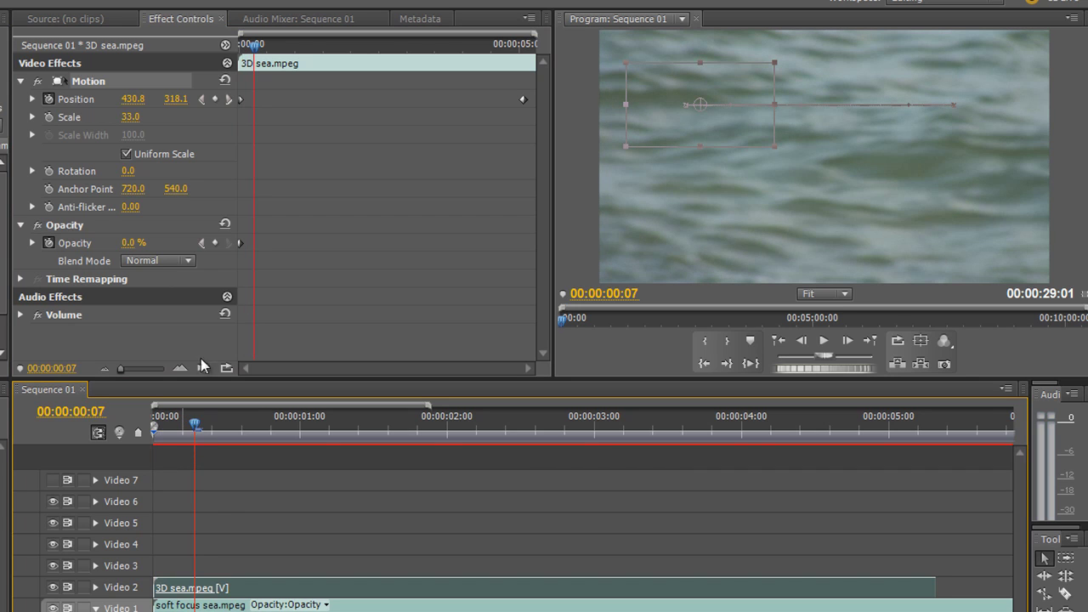
pyautogui.moveTo(134, 243); pyautogui.dragTo(253, 274)
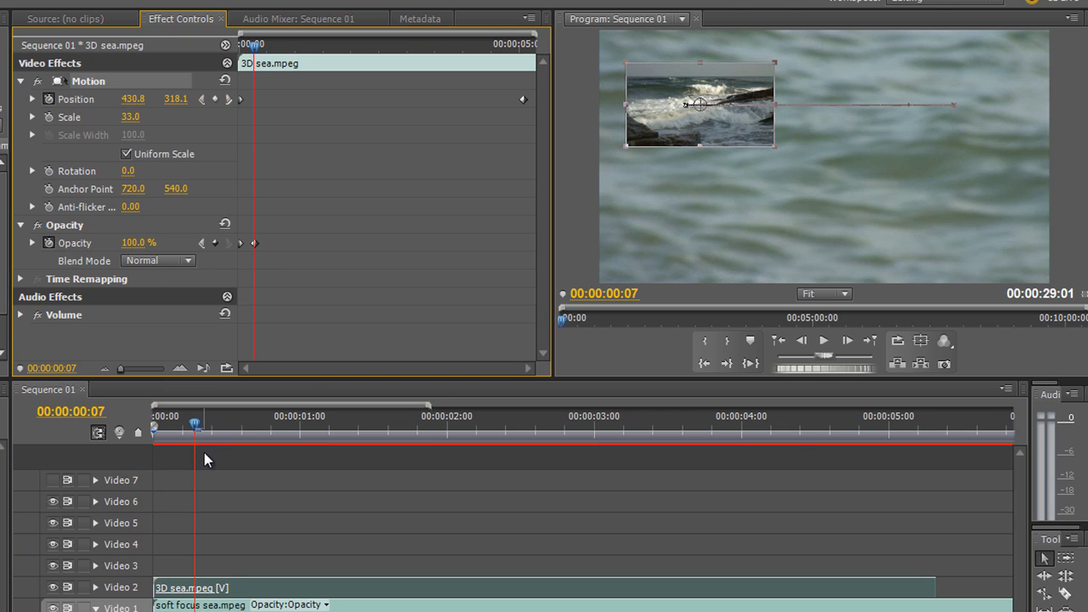
# Fade out 3D sea.mpeg with Opacity keyframes of 100% at 00:00:04:18 and 0% at 00:00:05:03
pyautogui.moveTo(195, 429); pyautogui.dragTo(849, 453)
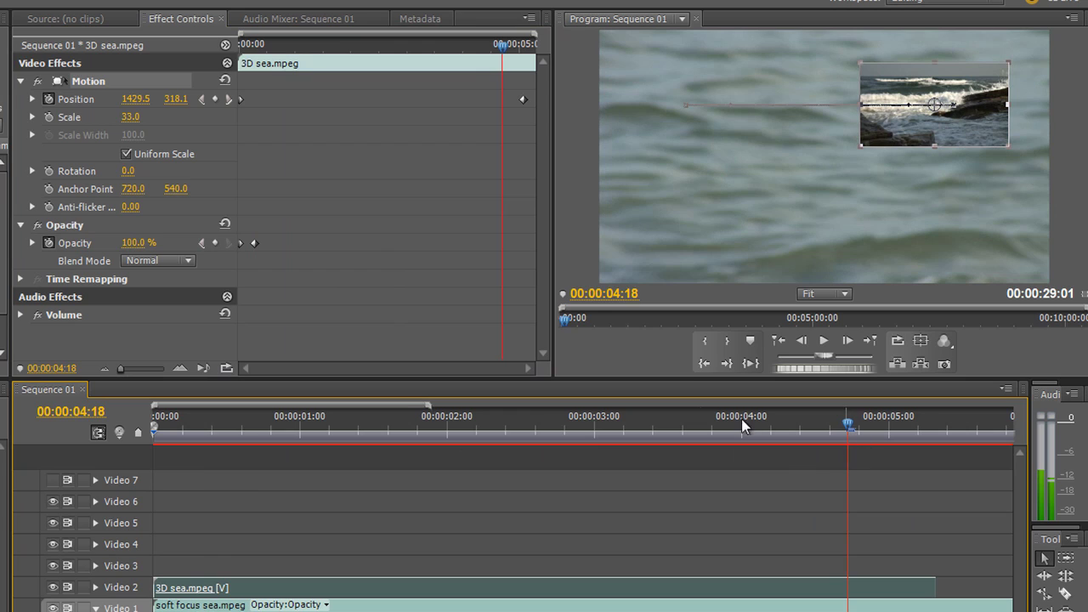
pyautogui.click(215, 244)
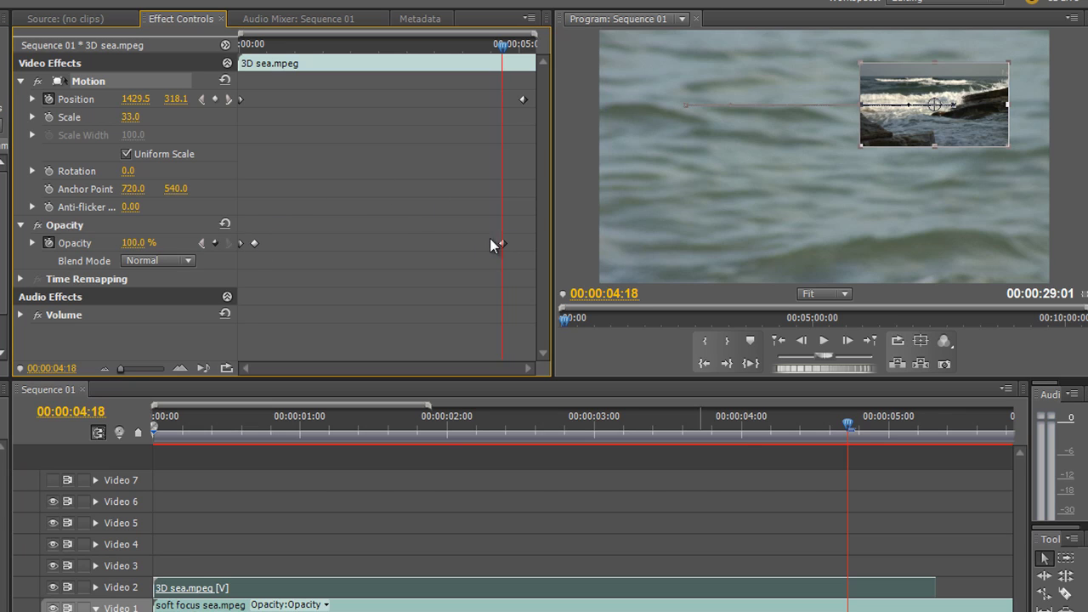
pyautogui.moveTo(502, 44); pyautogui.dragTo(524, 50)
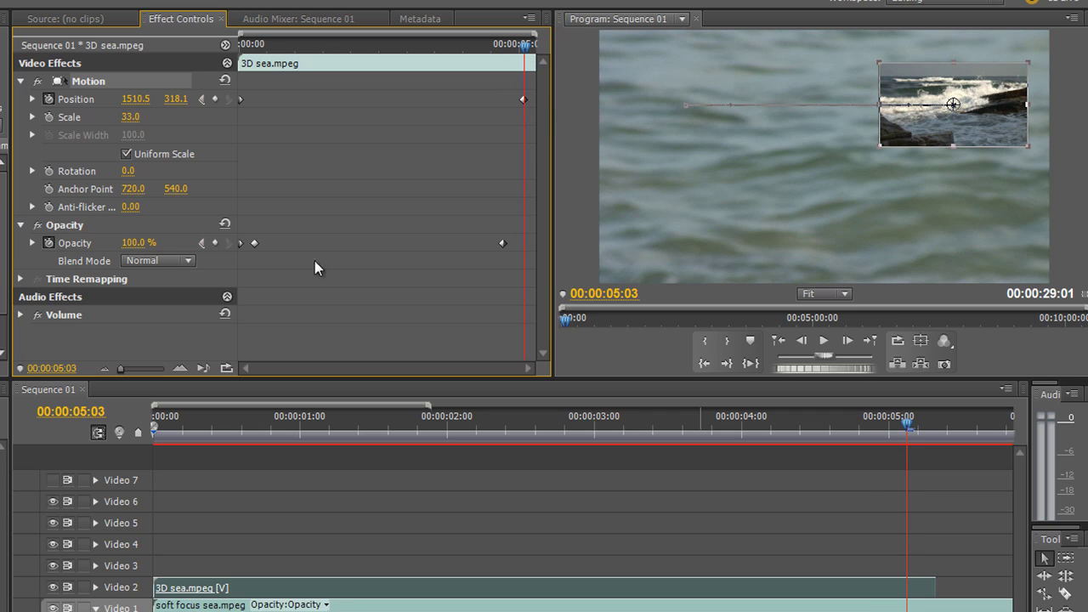
pyautogui.moveTo(136, 244); pyautogui.dragTo(68, 268)
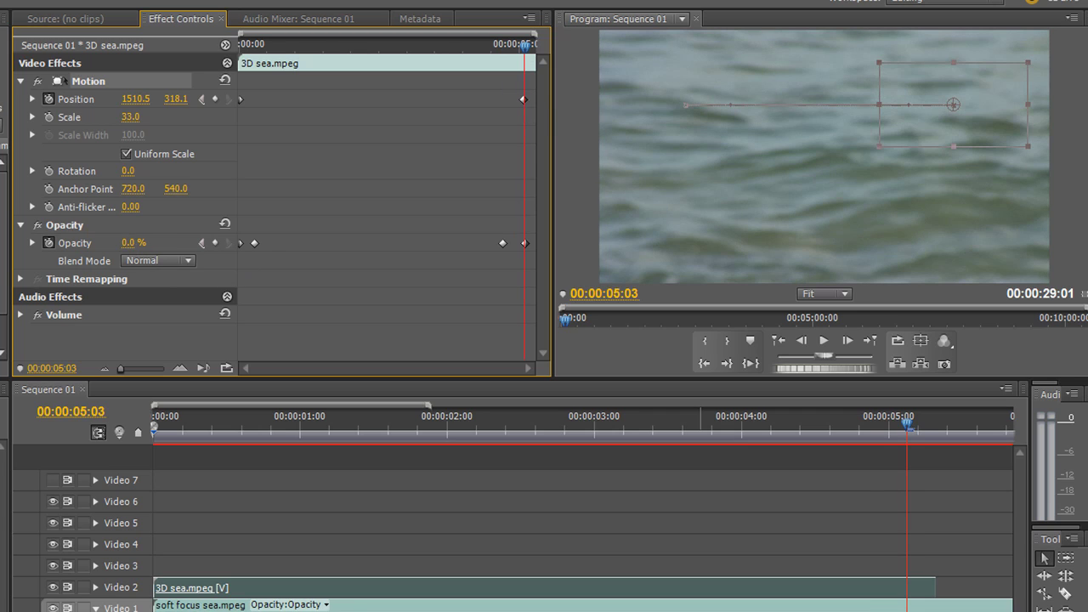
# Play the sequence from the beginning to check the picture-in-picture's movement and opacity fades
pyautogui.moveTo(908, 425); pyautogui.dragTo(94, 449)
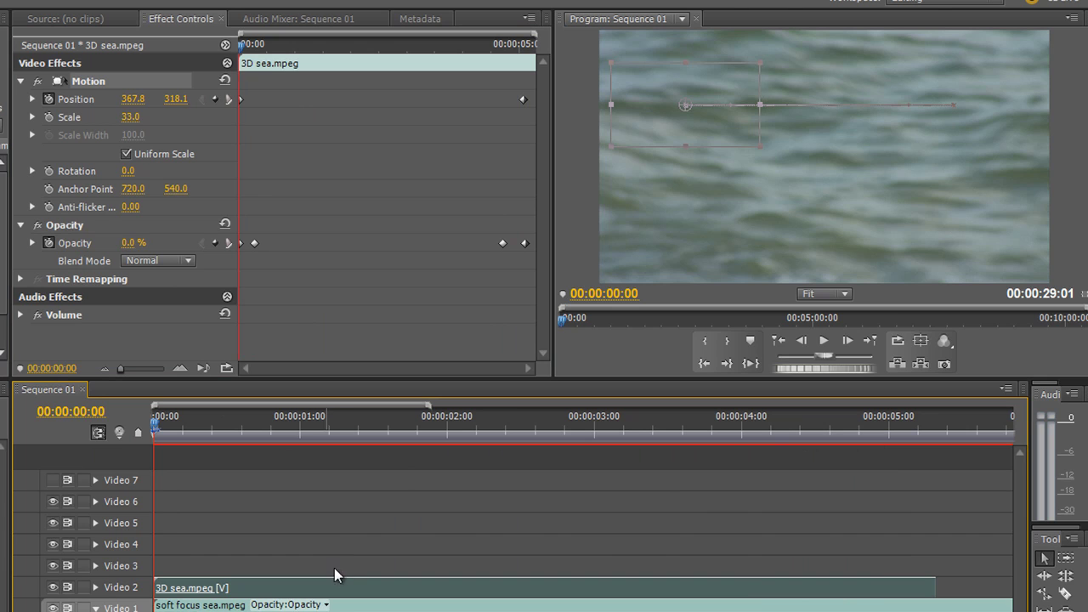
pyautogui.press('space')
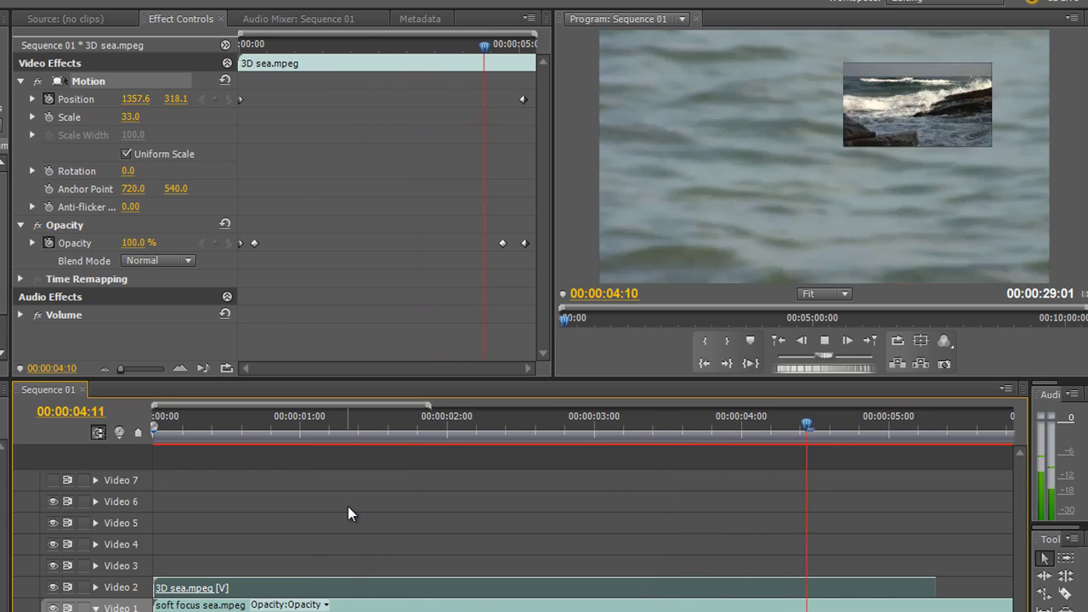
pyautogui.press('space')
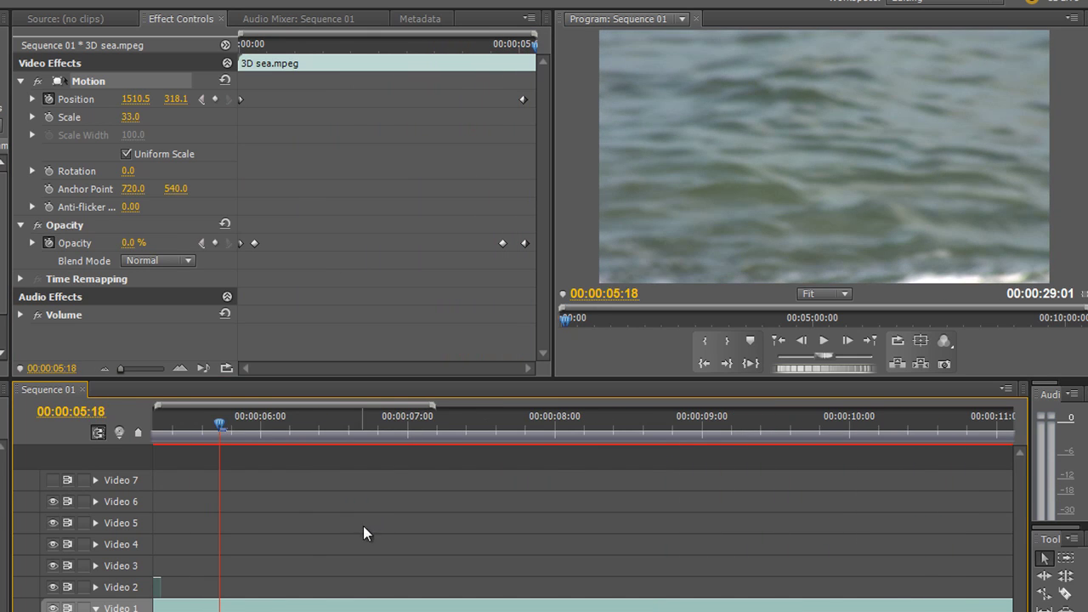
# Turn off Opacity animation for 3D sea.mpeg at 00:00:00:08 and delete all its Opacity keyframes
pyautogui.moveTo(219, 420); pyautogui.dragTo(53, 471)
pyautogui.moveTo(240, 44); pyautogui.dragTo(258, 49)
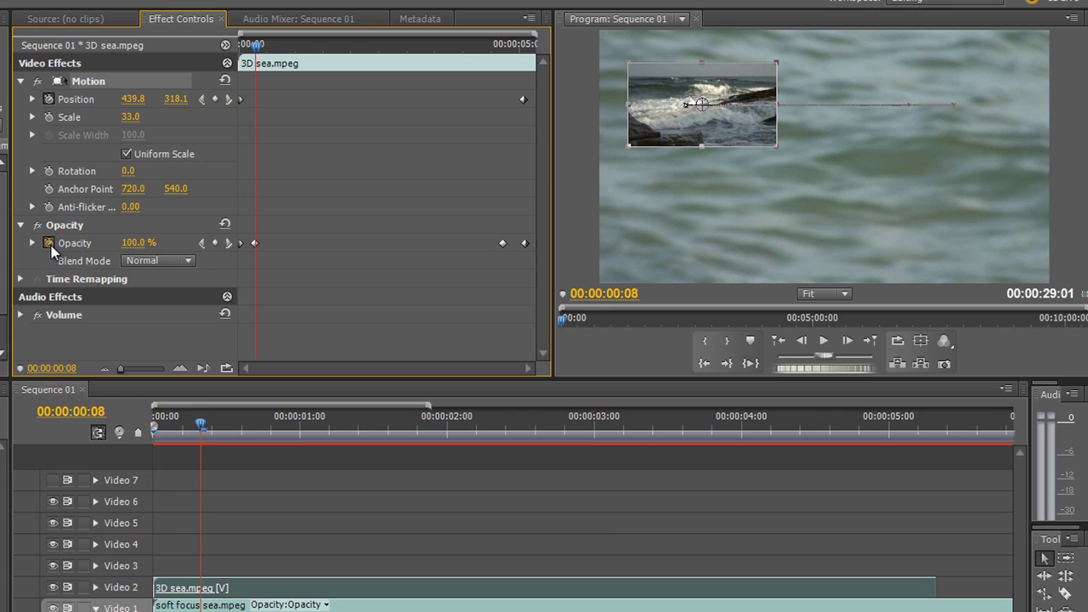
pyautogui.click(48, 243)
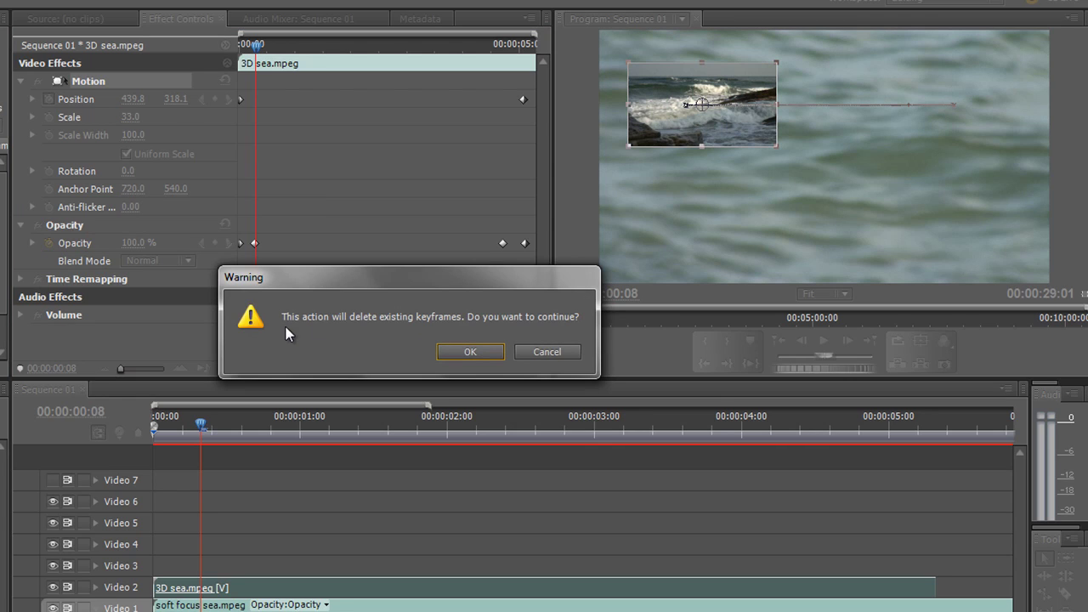
pyautogui.click(476, 350)
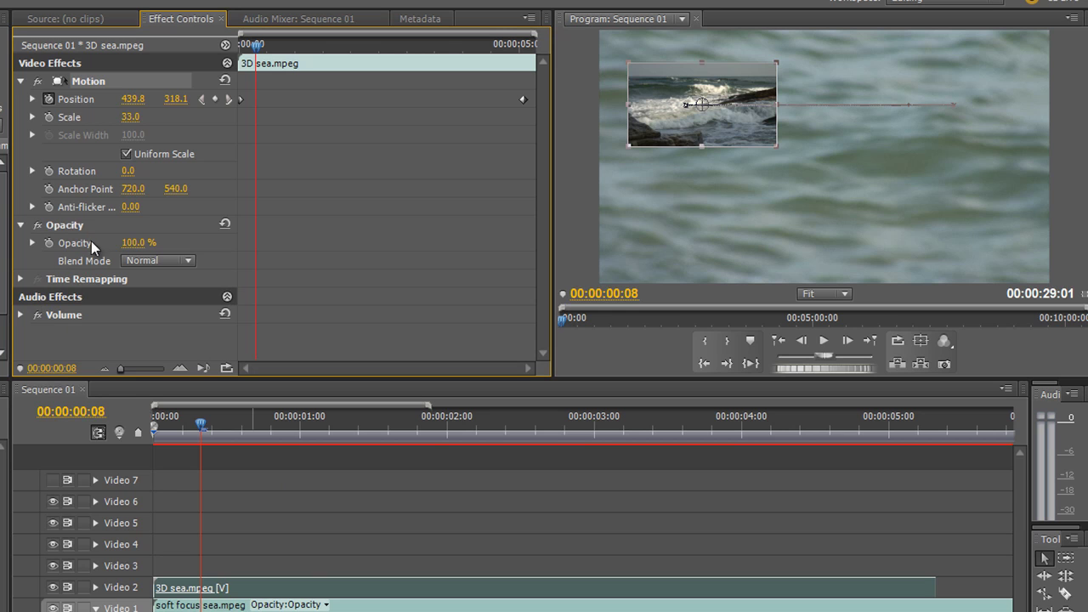
# Apply the Cross Dissolve video transition to both the start and the end of 3D sea.mpeg on Video 2
pyautogui.moveTo(201, 430); pyautogui.dragTo(118, 453)
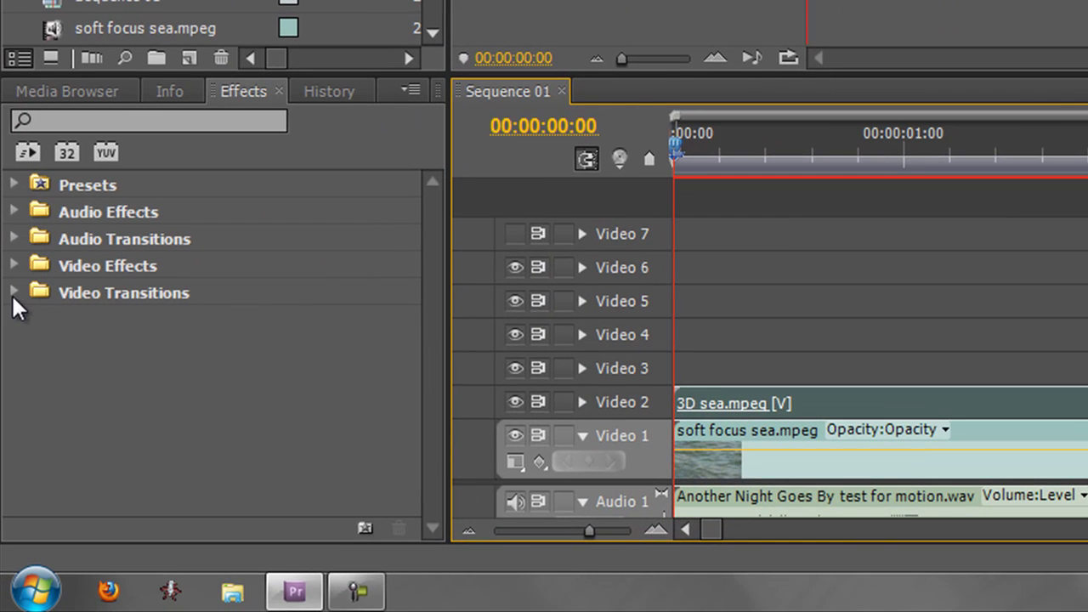
pyautogui.click(14, 293)
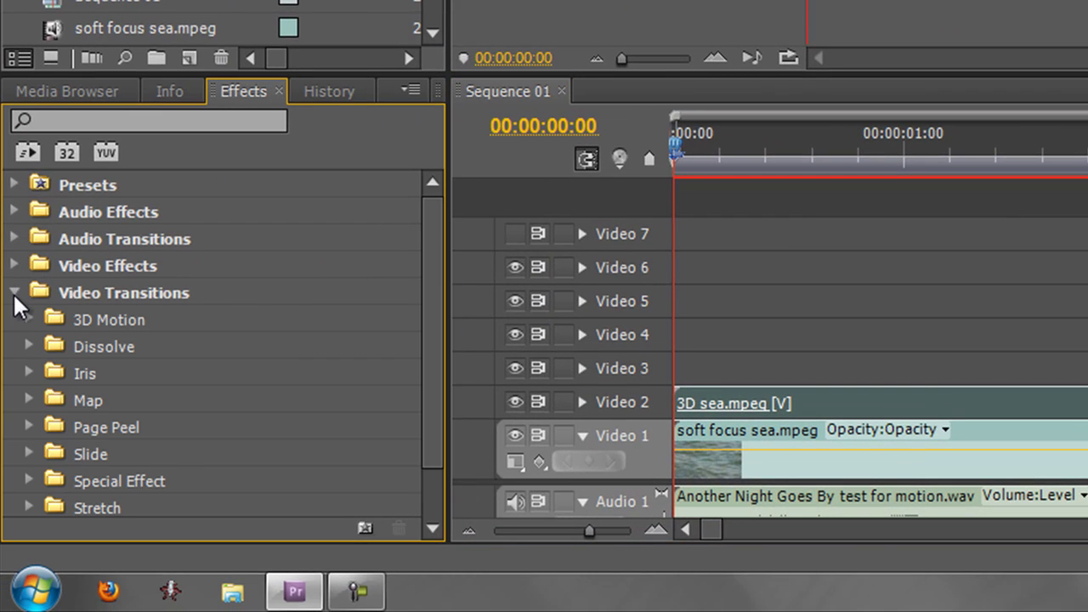
pyautogui.scroll(-1, 254, 380)
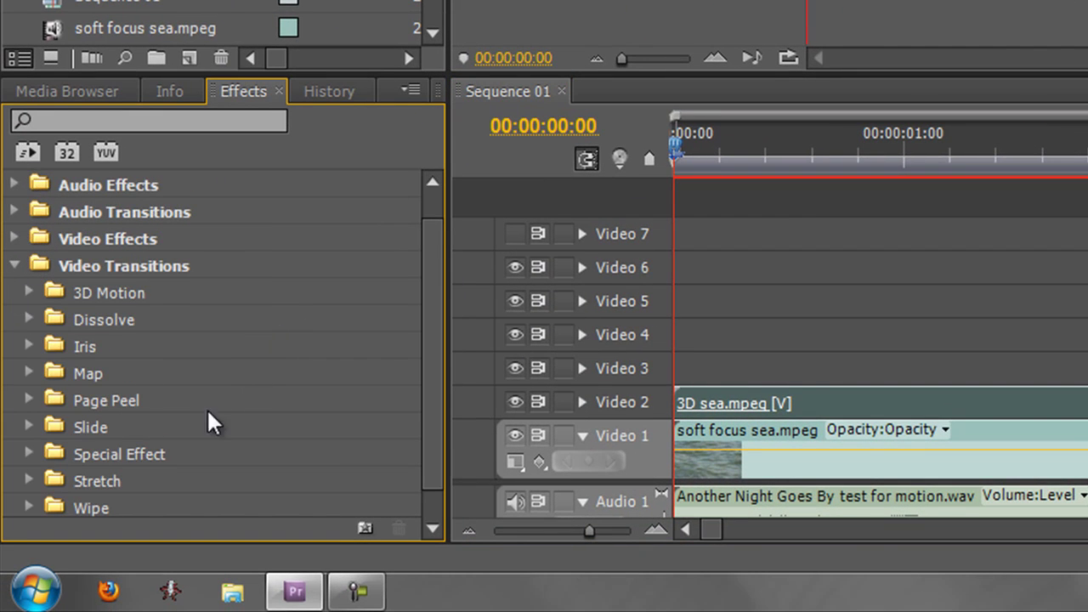
pyautogui.click(26, 318)
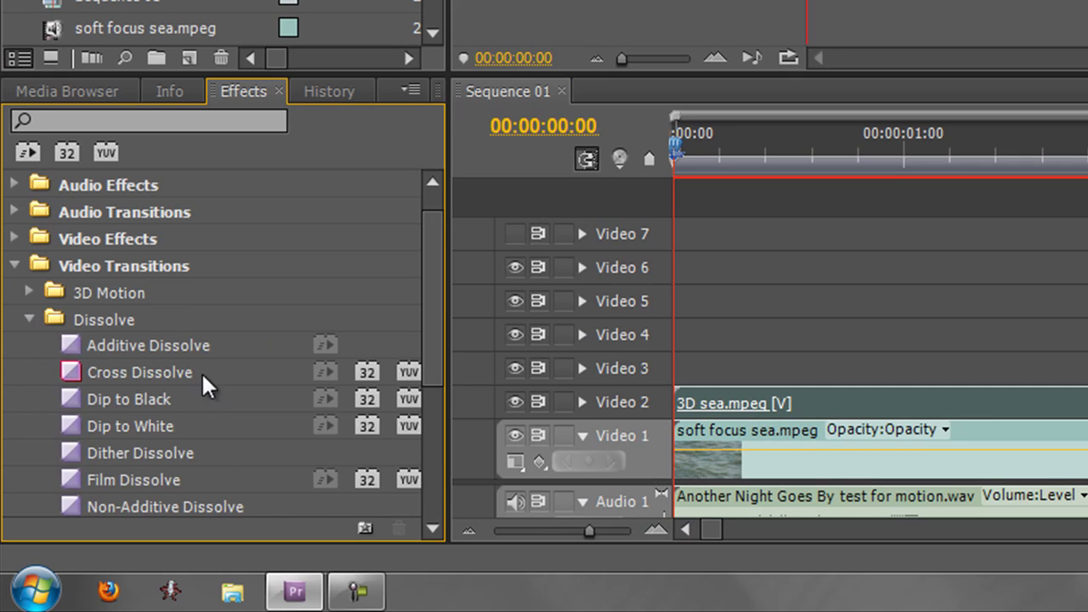
pyautogui.scroll(-1, 197, 266)
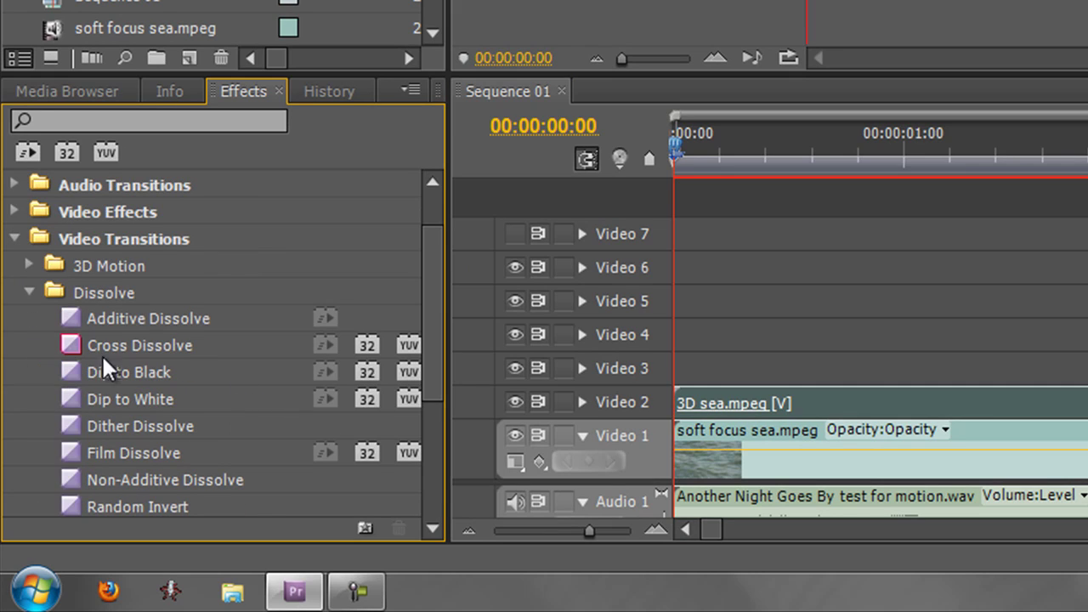
pyautogui.moveTo(102, 354); pyautogui.dragTo(688, 406)
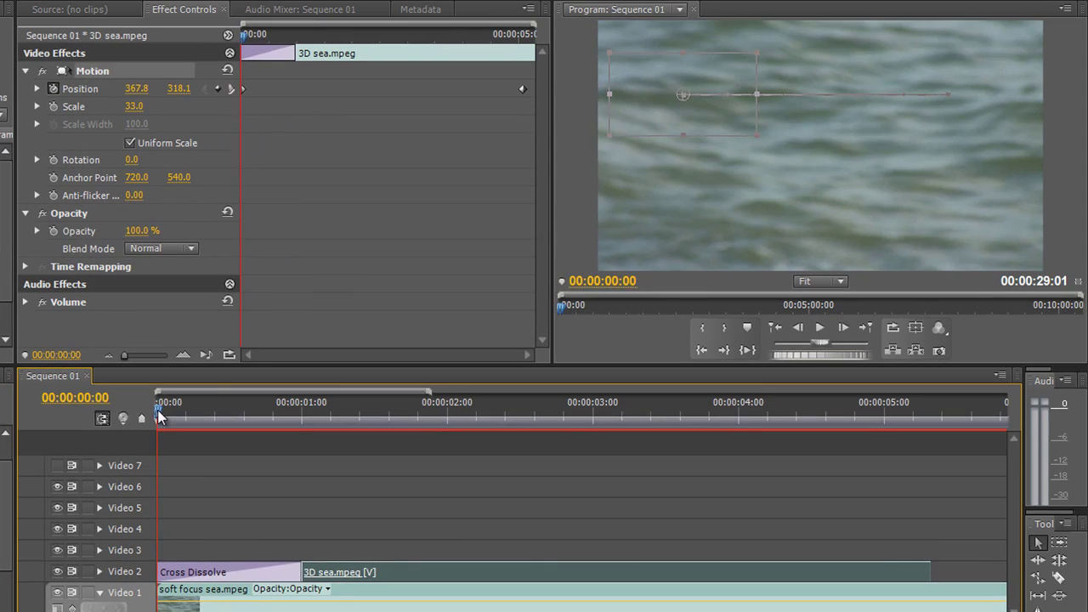
pyautogui.moveTo(160, 415); pyautogui.dragTo(424, 453)
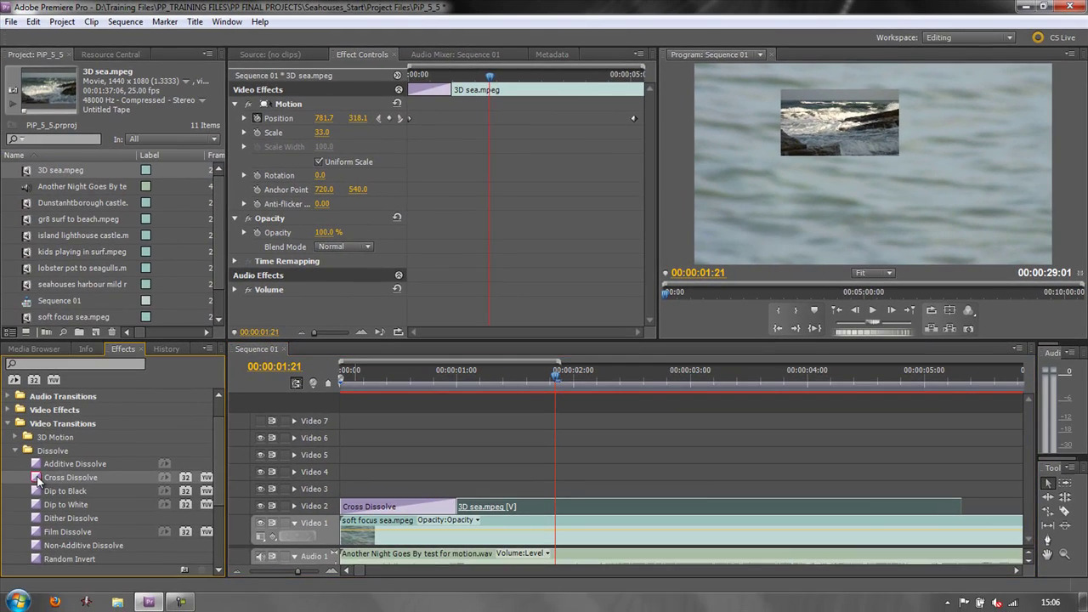
pyautogui.moveTo(844, 499); pyautogui.dragTo(955, 509)
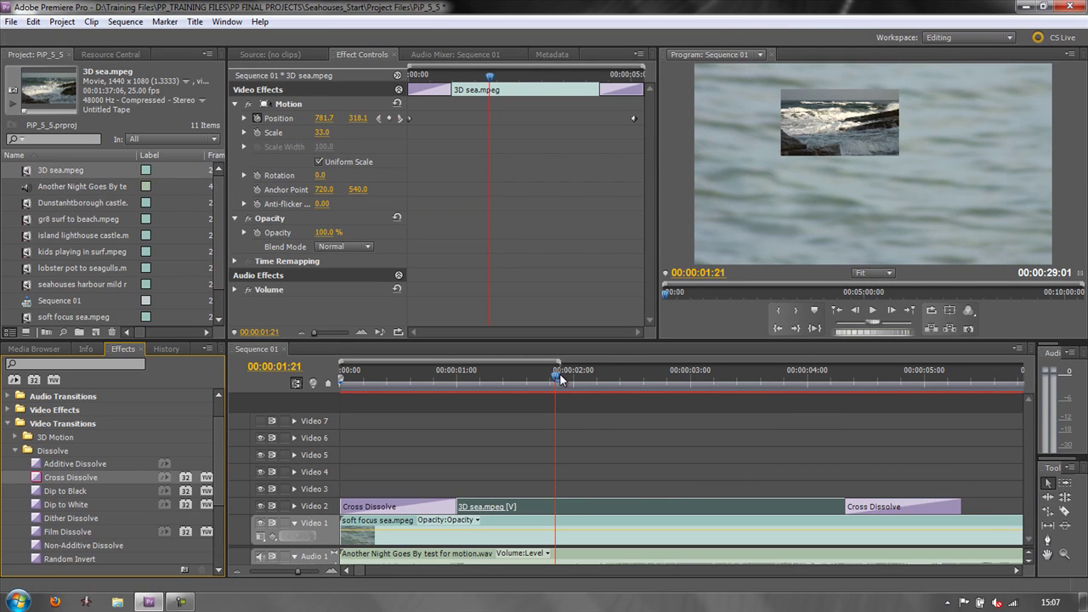
# Animate the Scale of 3D sea.mpeg with keyframes of 0 at 00:00:00:00 and 33 at 00:00:01:00
pyautogui.moveTo(558, 373); pyautogui.dragTo(700, 476)
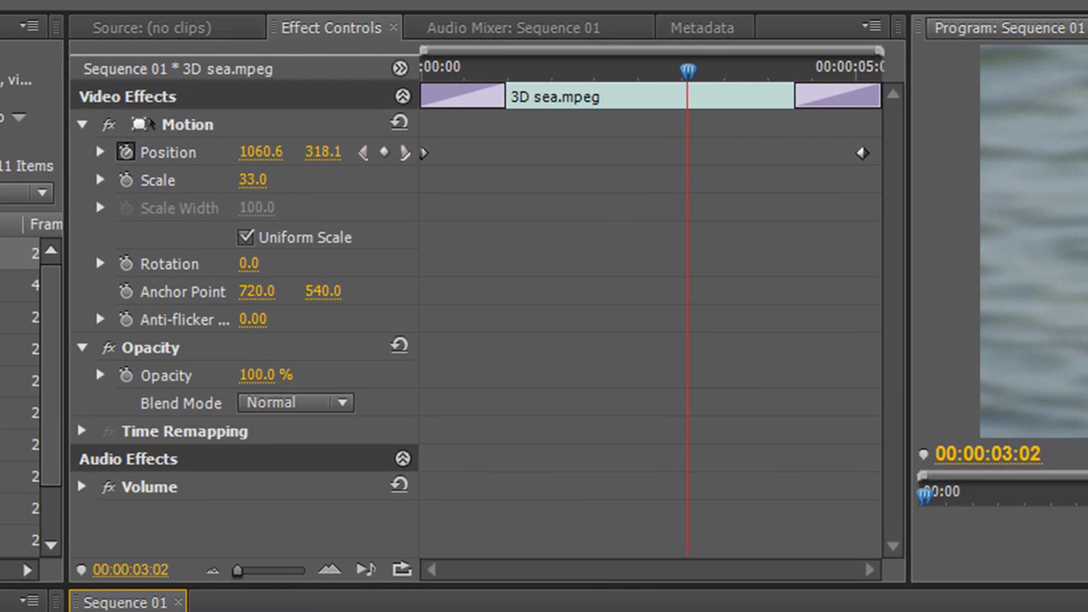
pyautogui.moveTo(687, 69); pyautogui.dragTo(422, 69)
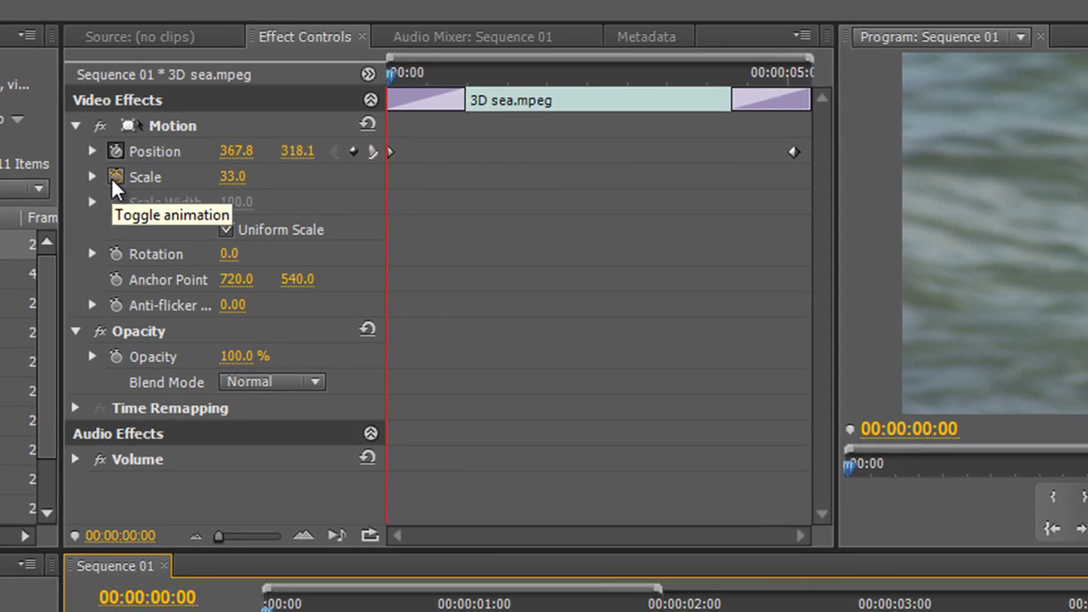
pyautogui.click(126, 180)
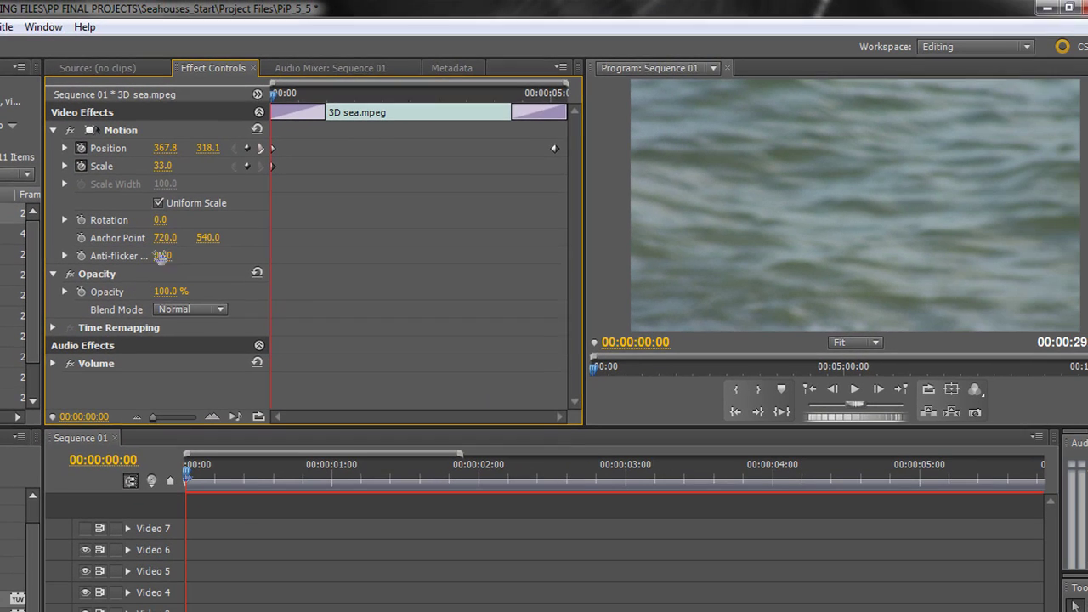
pyautogui.moveTo(160, 172); pyautogui.dragTo(111, 189)
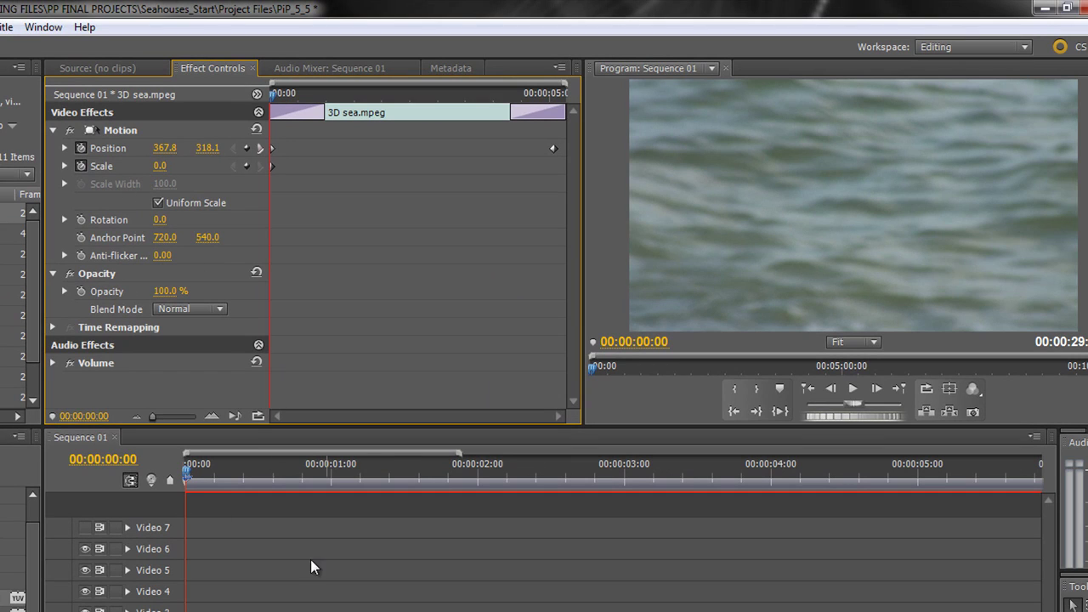
pyautogui.moveTo(185, 466); pyautogui.dragTo(332, 499)
pyautogui.moveTo(161, 167); pyautogui.dragTo(215, 182)
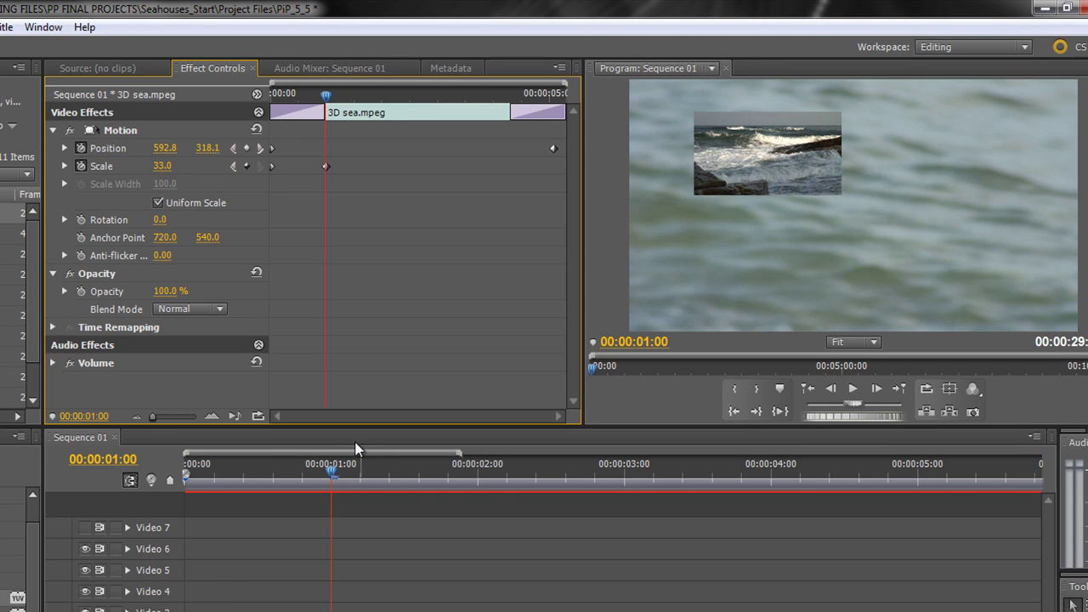
# Add a Scale keyframe of 66 at 00:00:05:08 for 3D sea.mpeg and scrub the sequence from the start to check the growth
pyautogui.moveTo(333, 465); pyautogui.dragTo(966, 525)
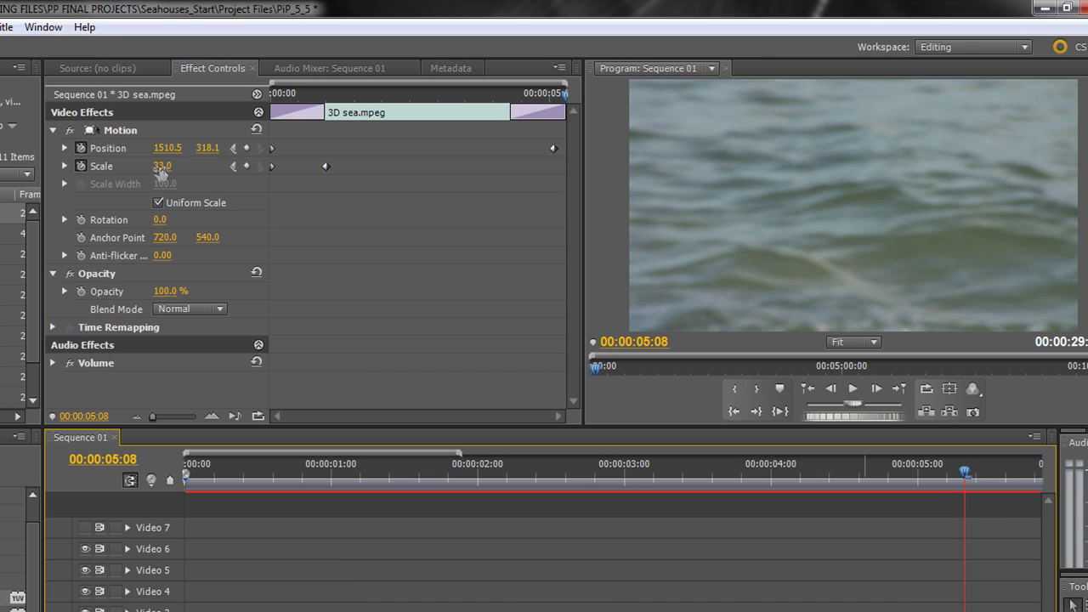
pyautogui.moveTo(159, 174); pyautogui.dragTo(188, 173)
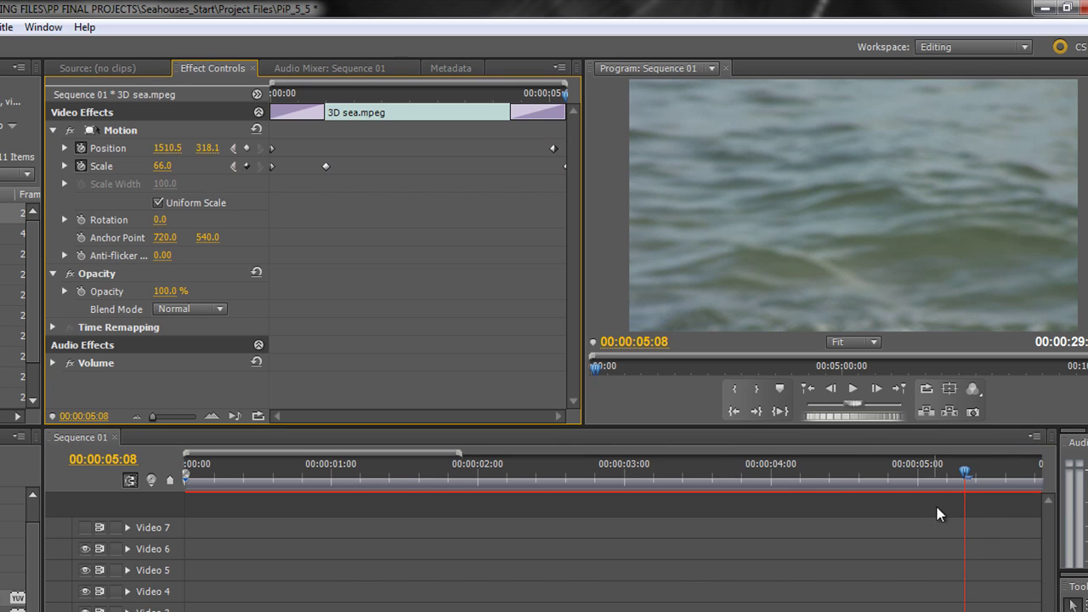
pyautogui.moveTo(964, 484); pyautogui.dragTo(170, 586)
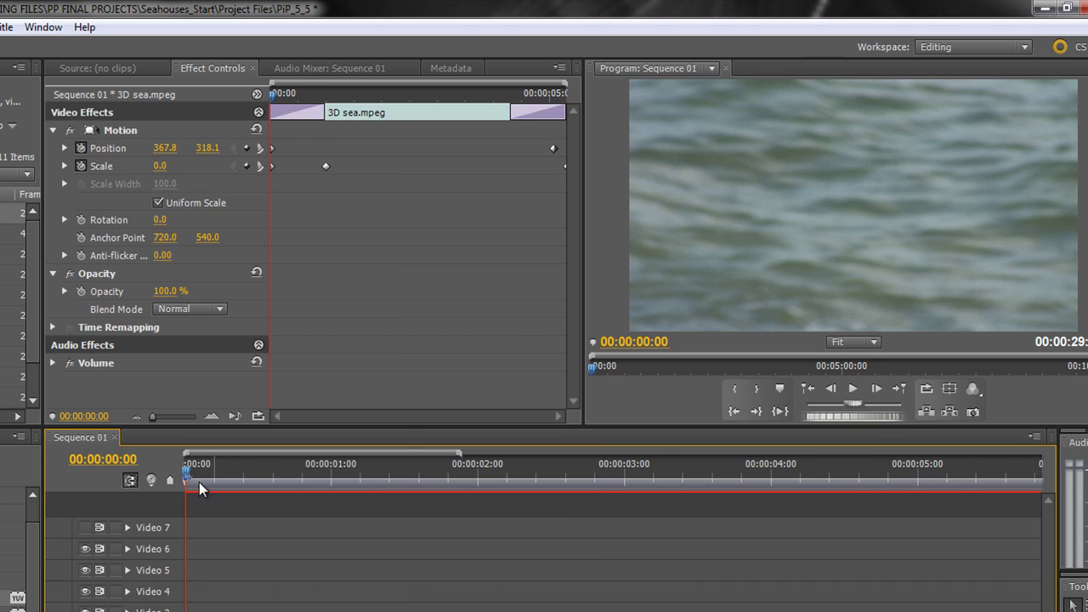
pyautogui.moveTo(185, 467); pyautogui.dragTo(619, 569)
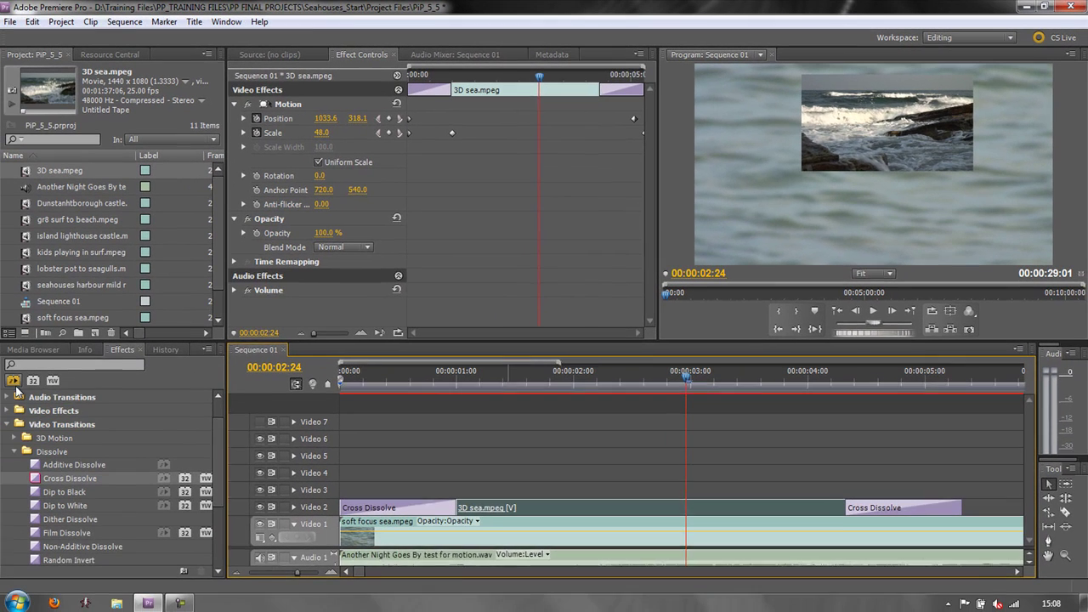
# Place kids playing in surf.mpeg at the start of Video 5 and return the playhead to 00:00:00:00
pyautogui.click(7, 425)
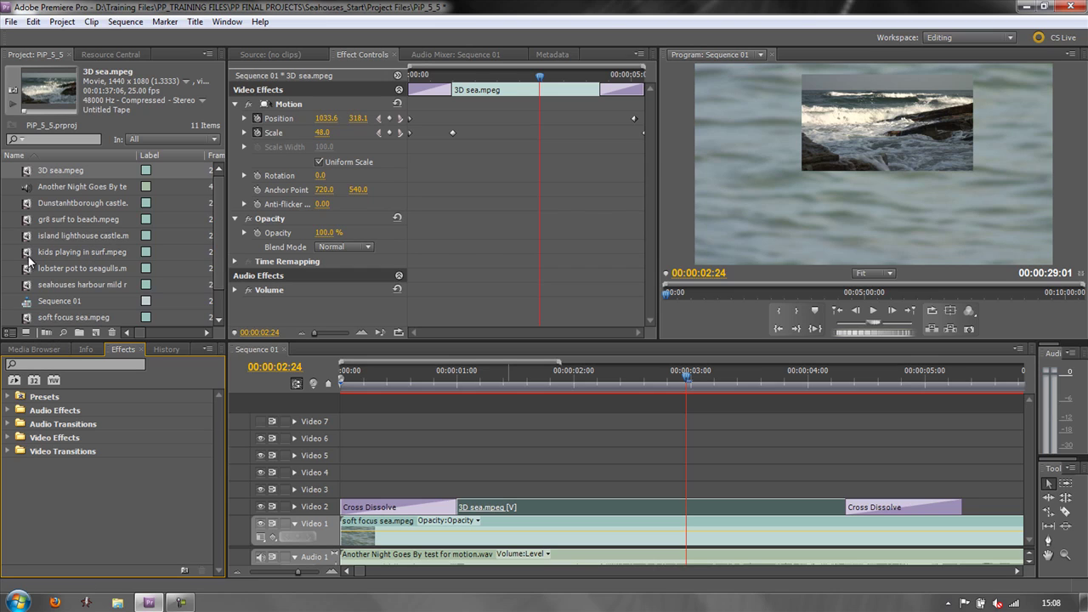
pyautogui.moveTo(26, 253); pyautogui.dragTo(333, 459)
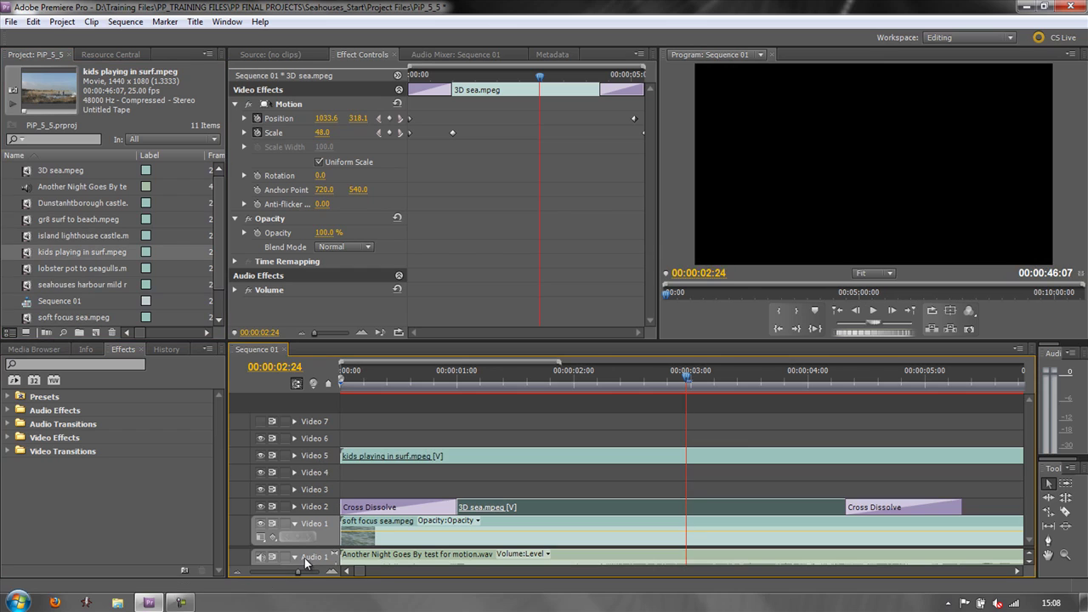
pyautogui.moveTo(689, 376); pyautogui.dragTo(361, 438)
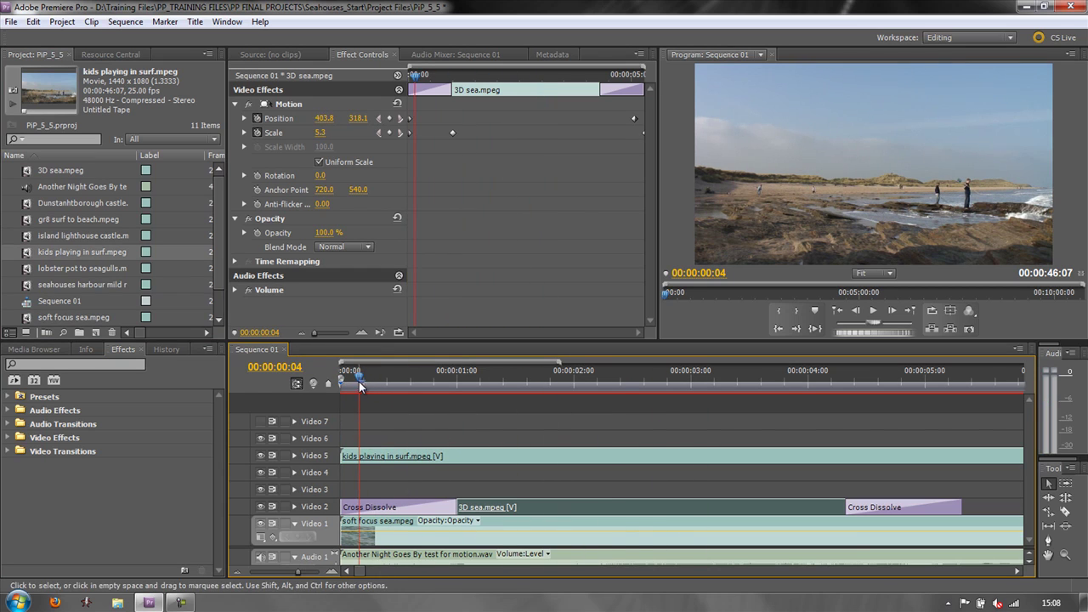
pyautogui.moveTo(362, 380); pyautogui.dragTo(339, 374)
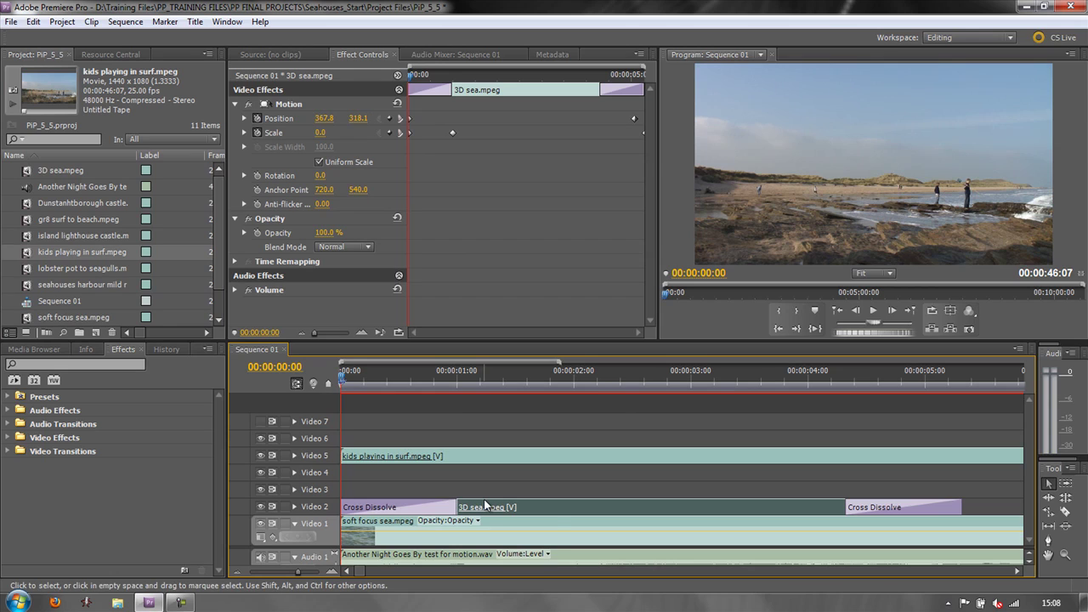
# Select kids playing in surf.mpeg on Video 5 and expand the effect presets down to PiPs, 25% PiPs, 25% LL
pyautogui.click(477, 457)
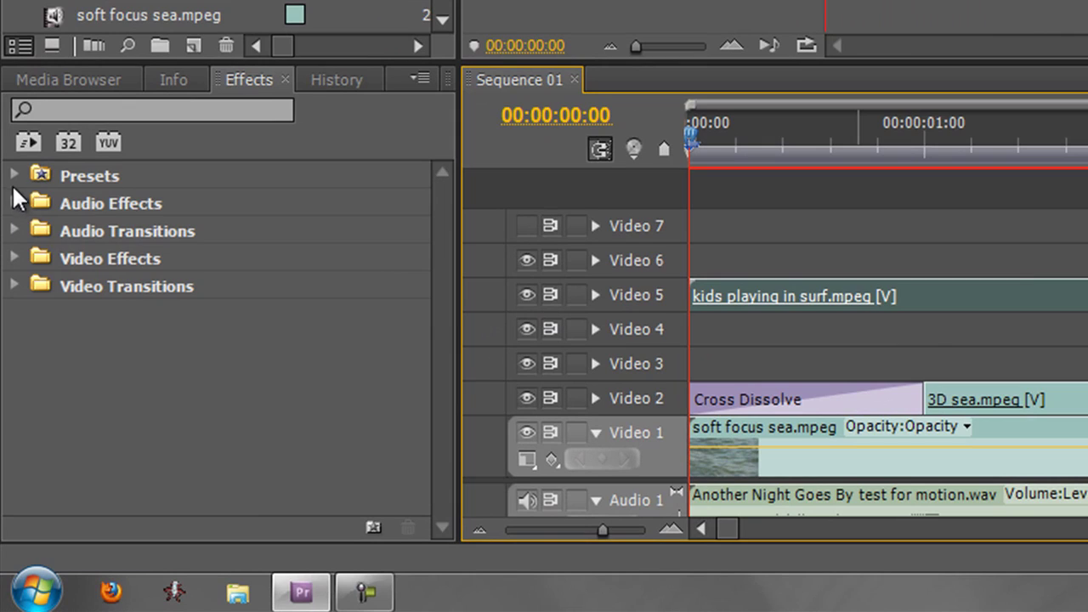
pyautogui.click(250, 79)
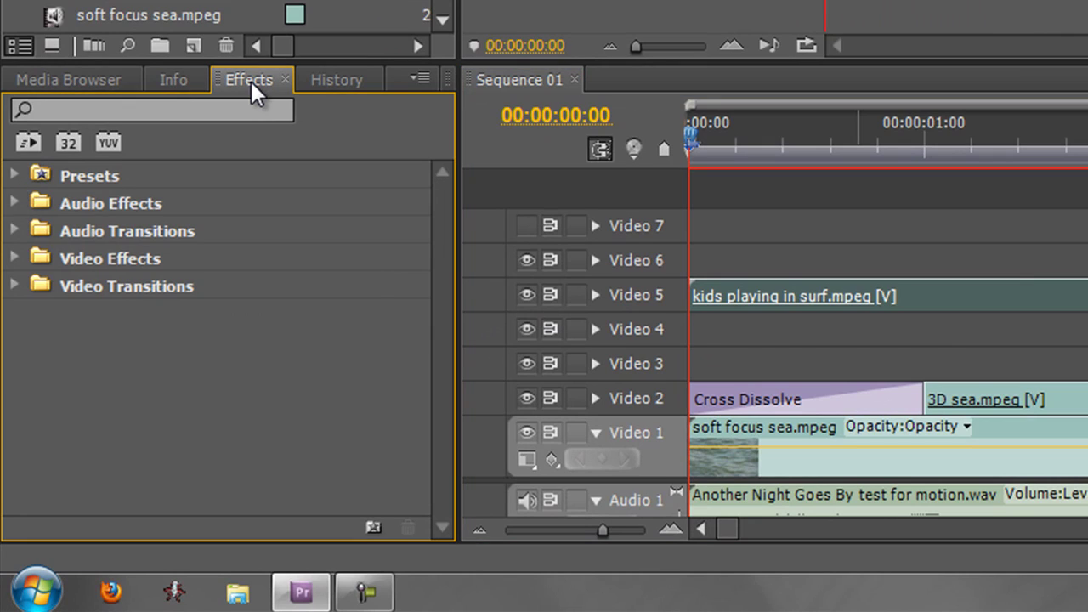
pyautogui.click(14, 174)
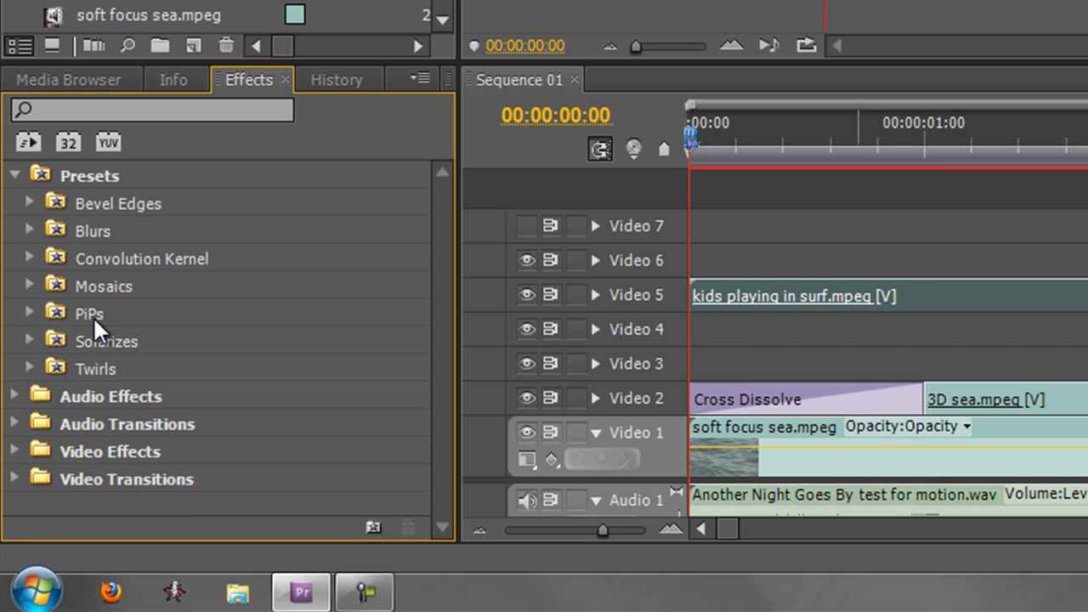
pyautogui.click(29, 313)
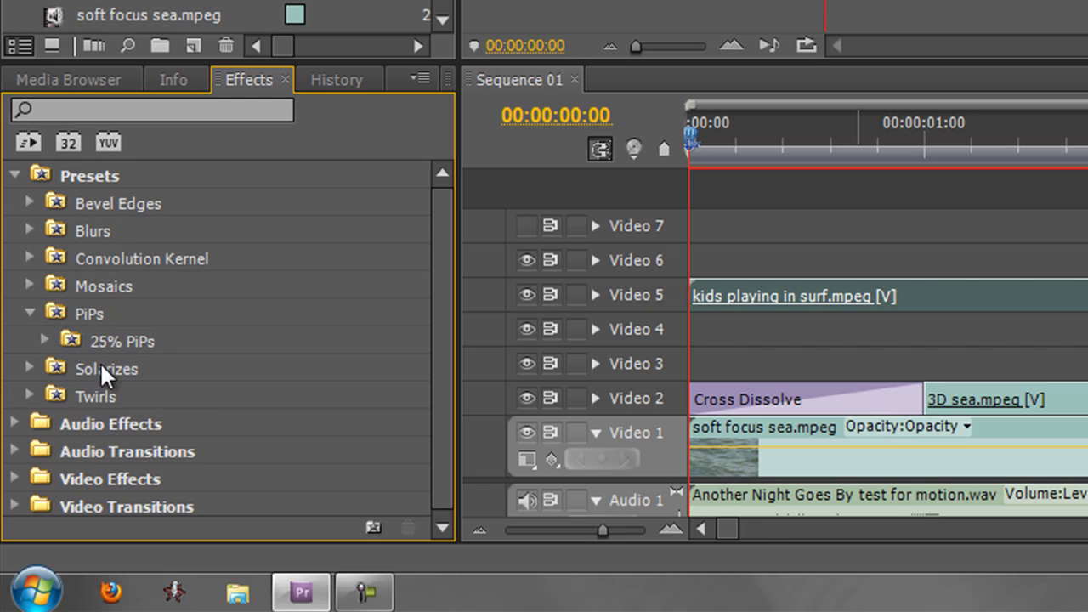
pyautogui.click(45, 341)
pyautogui.scroll(-1, 322, 299)
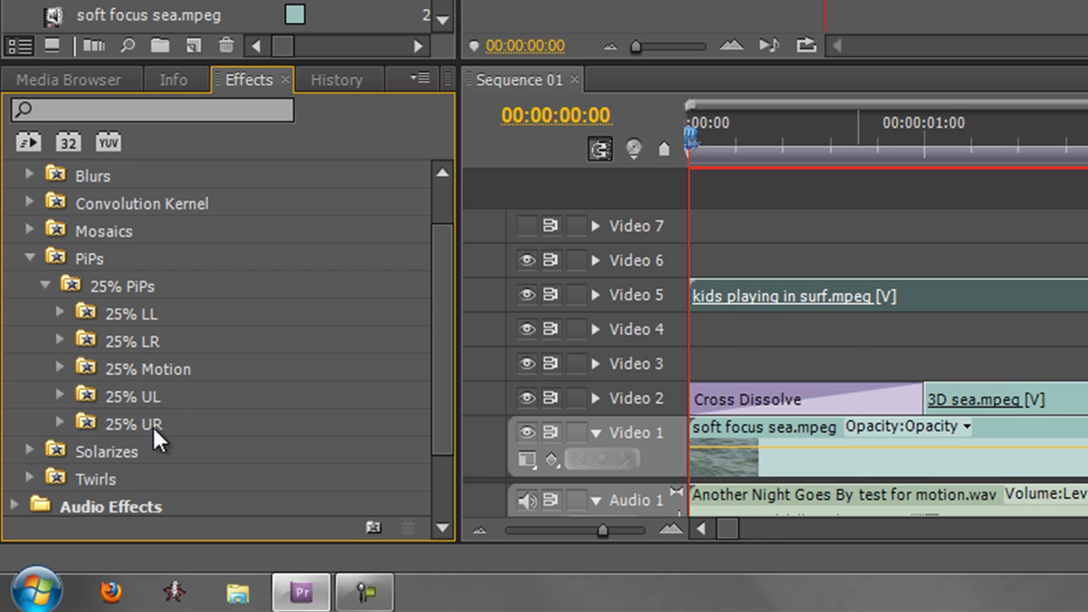
pyautogui.click(59, 312)
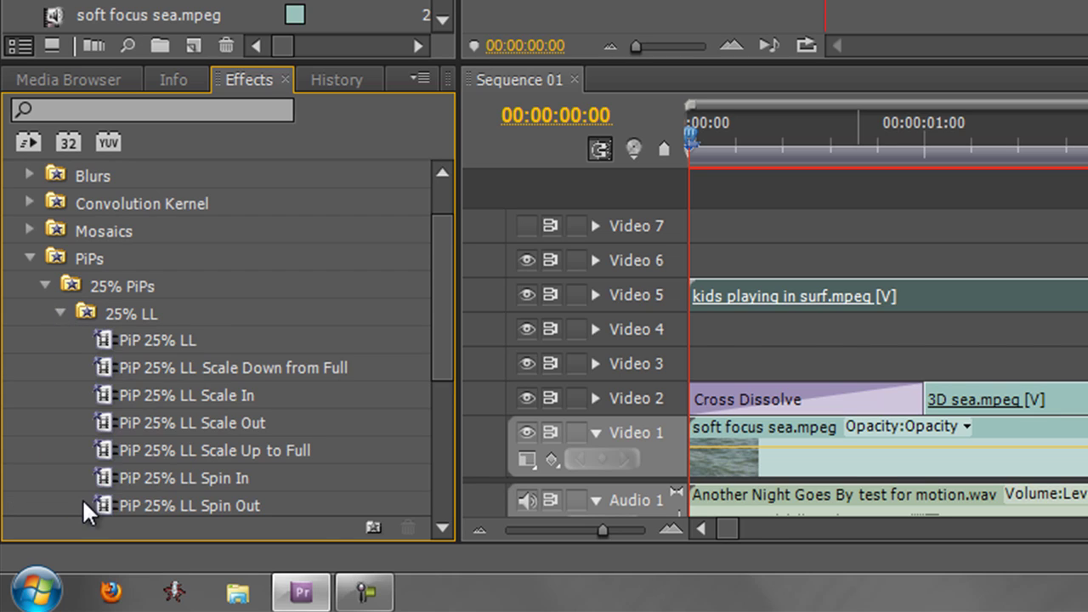
pyautogui.scroll(-1, 173, 289)
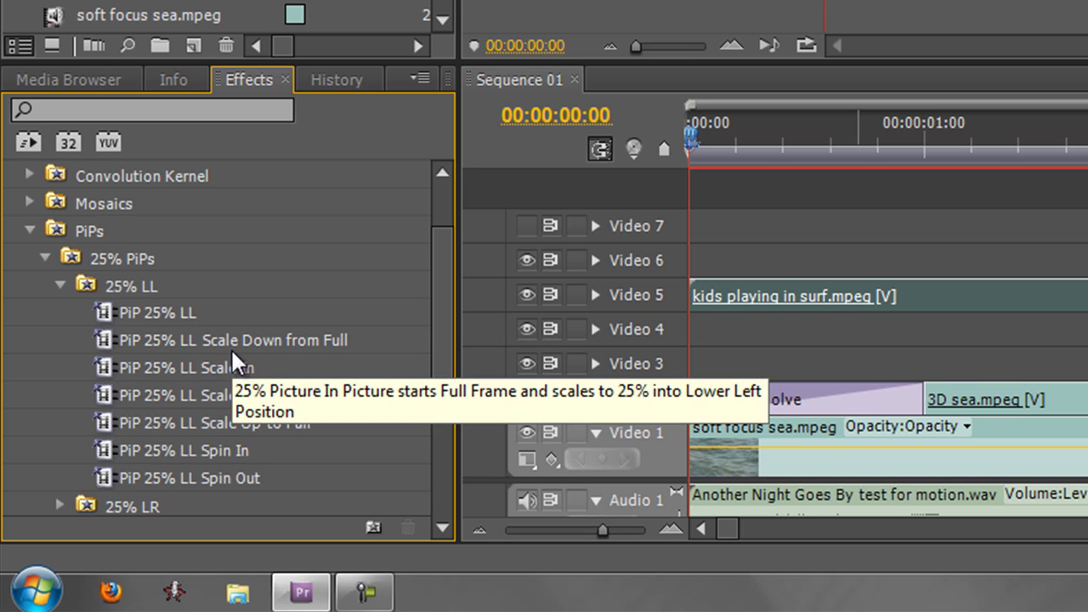
# Try the PiP 25% LL Scale Down from Full preset on kids playing in surf.mpeg, scrub through it, and undo the preset
pyautogui.click(101, 340)
pyautogui.moveTo(101, 340); pyautogui.dragTo(748, 308)
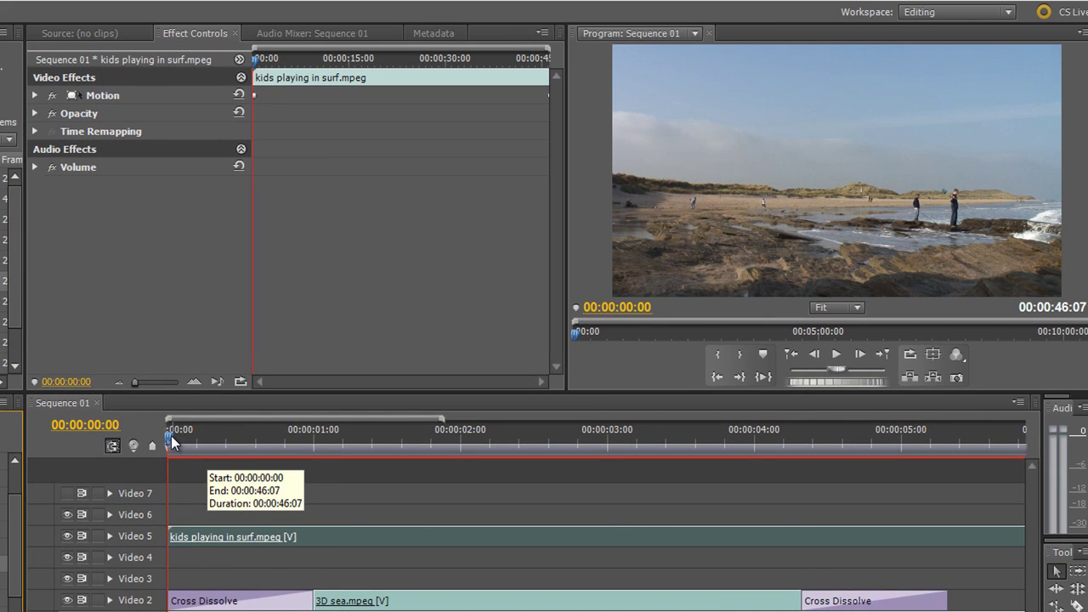
pyautogui.moveTo(170, 436); pyautogui.dragTo(603, 451)
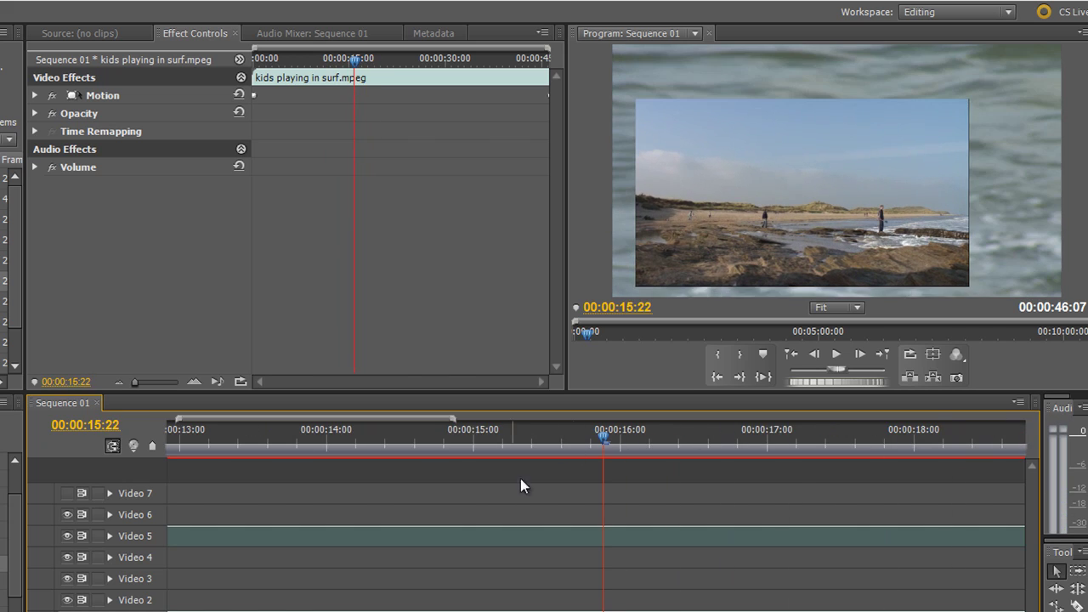
pyautogui.click(32, 94)
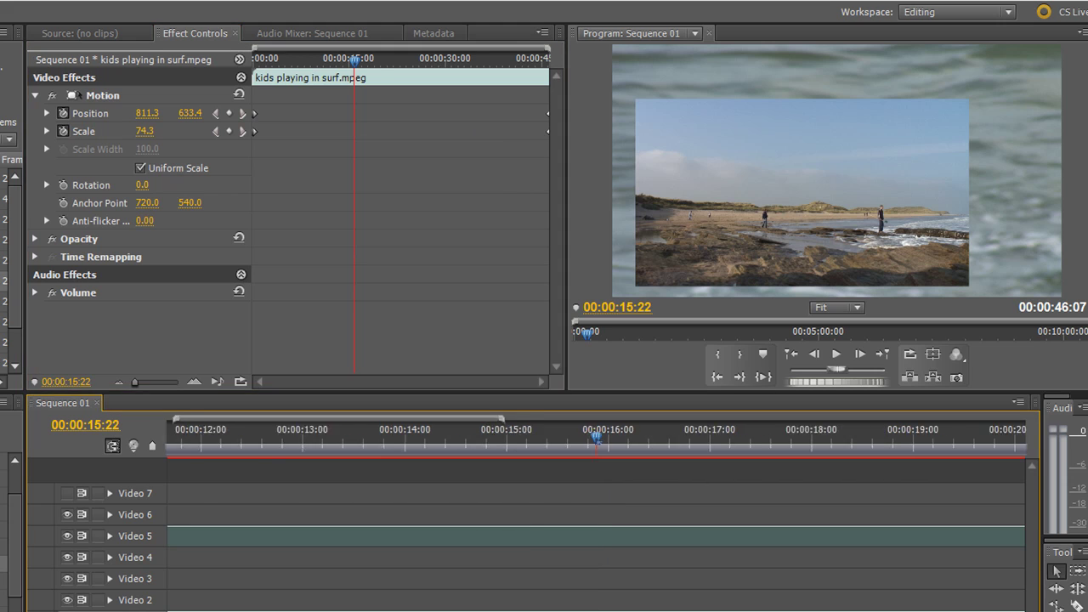
pyautogui.press('\\')
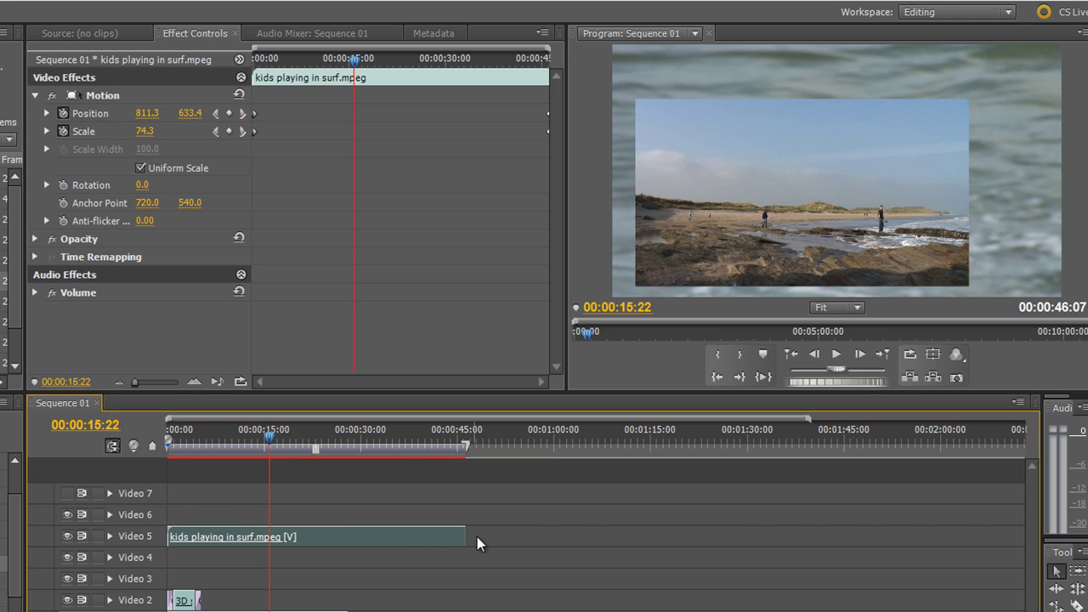
pyautogui.hotkey('ctrl', 'z')
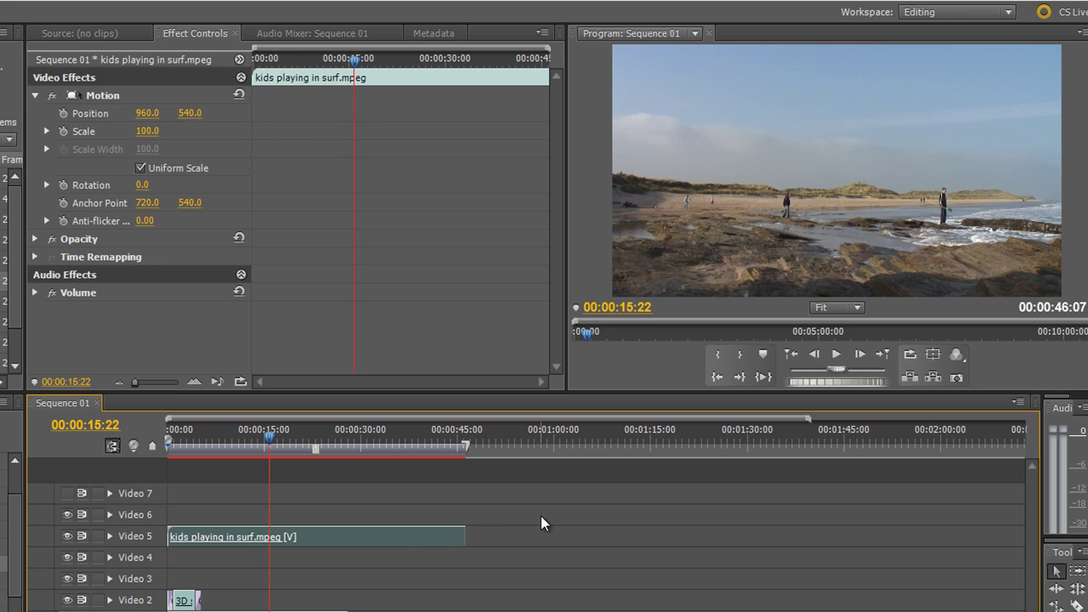
# Trim the end of kids playing in surf.mpeg to match 3D sea.mpeg and apply the PiP 25% LL Scale Up to Full preset
pyautogui.moveTo(470, 533)
pyautogui.mouseDown()
pyautogui.moveTo(255, 538)
pyautogui.moveTo(238, 552)
pyautogui.moveTo(233, 611)
pyautogui.moveTo(487, 535)
pyautogui.mouseUp()
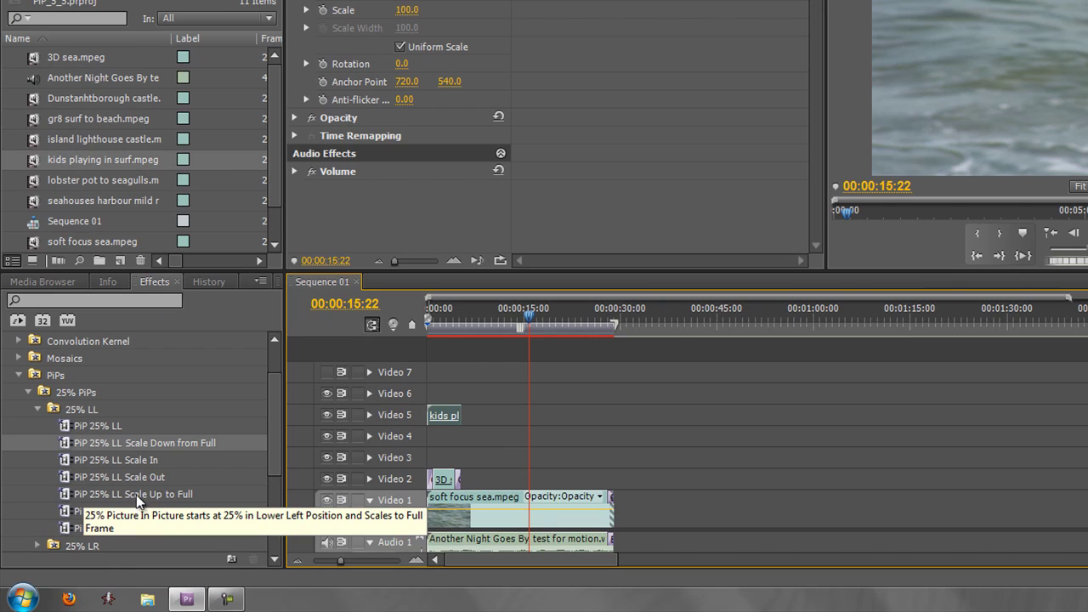
pyautogui.moveTo(66, 497); pyautogui.dragTo(452, 418)
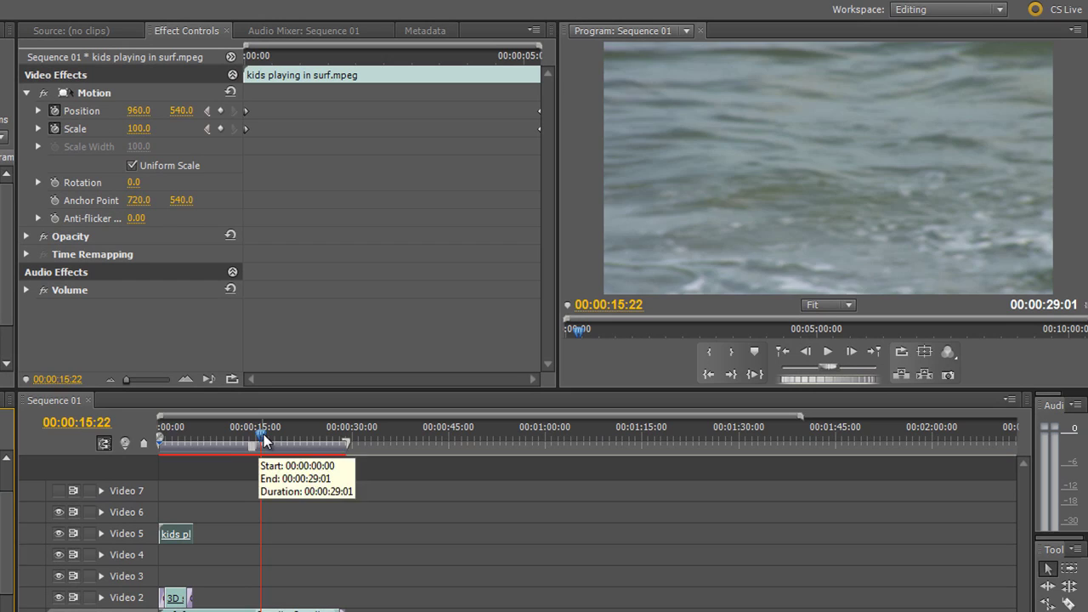
# Play the sequence from the beginning to check how kids playing in surf.mpeg scales up to full frame
pyautogui.moveTo(253, 449); pyautogui.dragTo(150, 451)
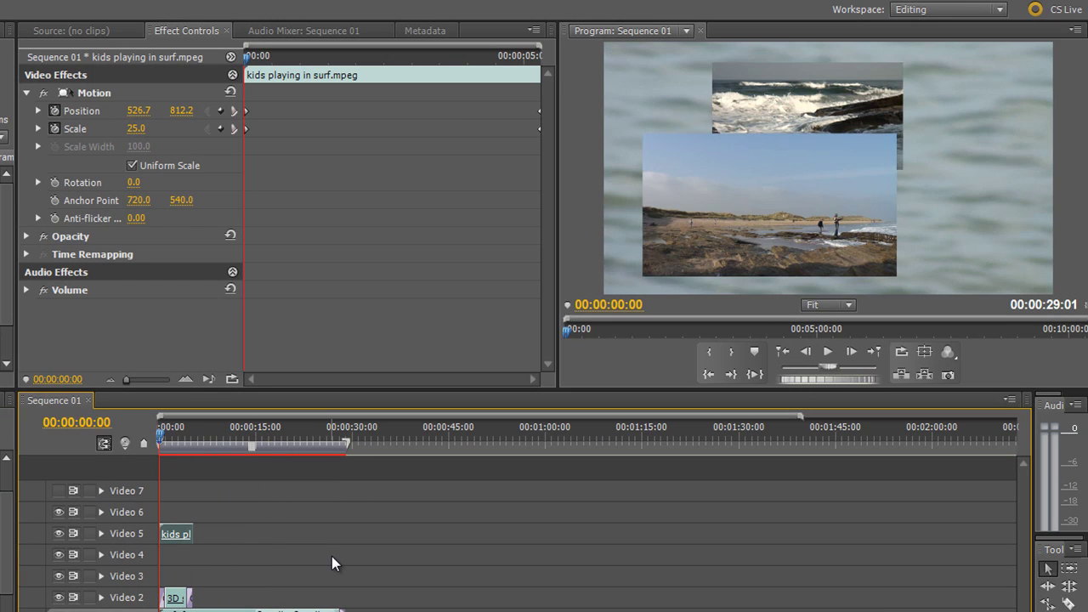
pyautogui.press('space')
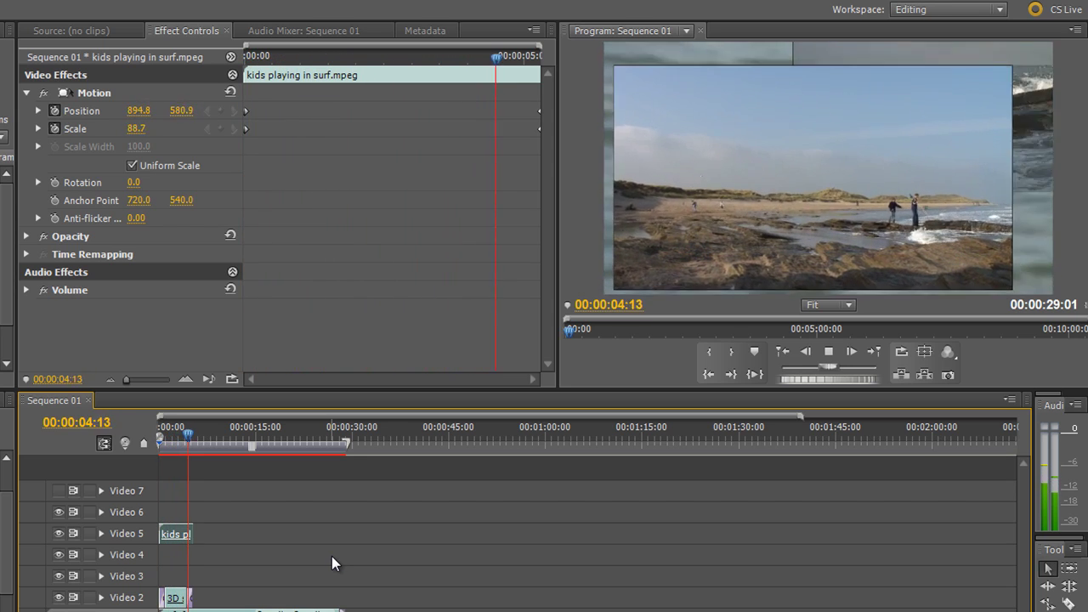
pyautogui.press('space')
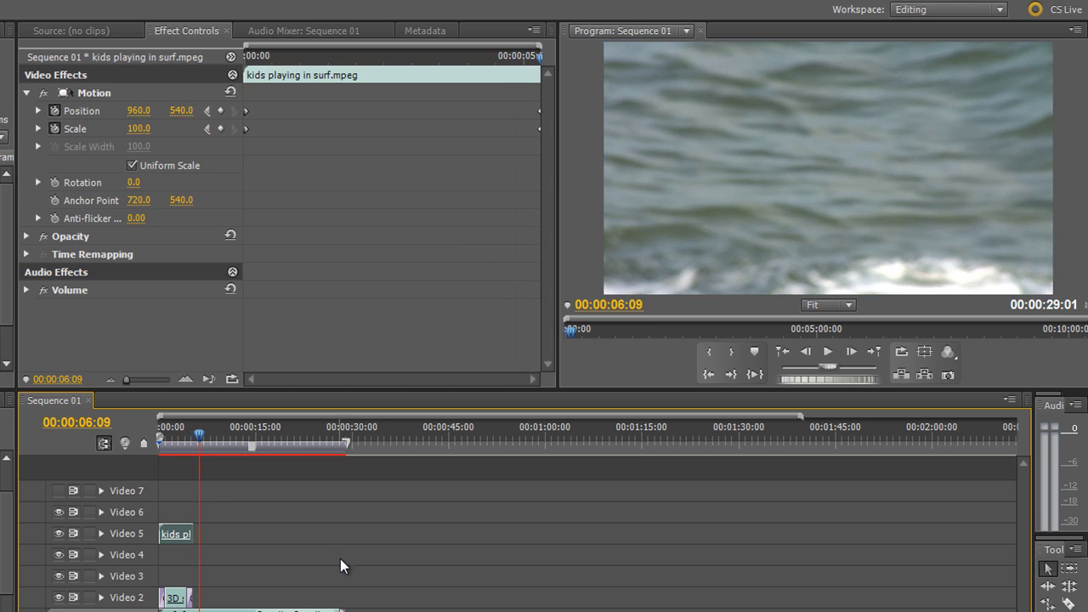
pyautogui.moveTo(193, 432); pyautogui.dragTo(174, 459)
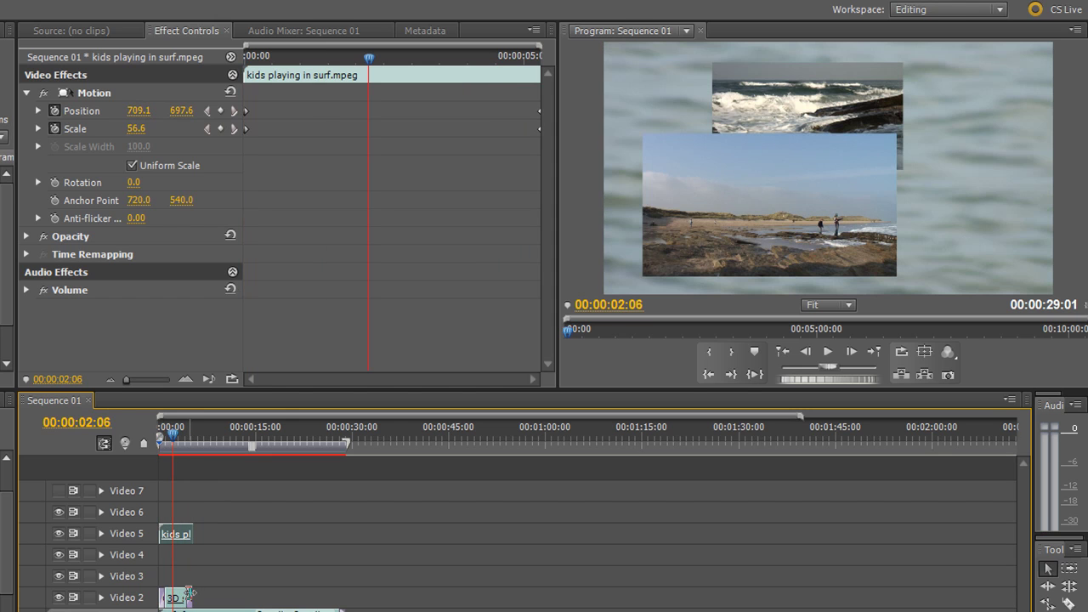
# At 00:00:00:00, move kids playing in surf.mpeg to the frame's upper-left corner, at a Position of about 240.9, 175.1
pyautogui.moveTo(267, 96); pyautogui.dragTo(239, 102)
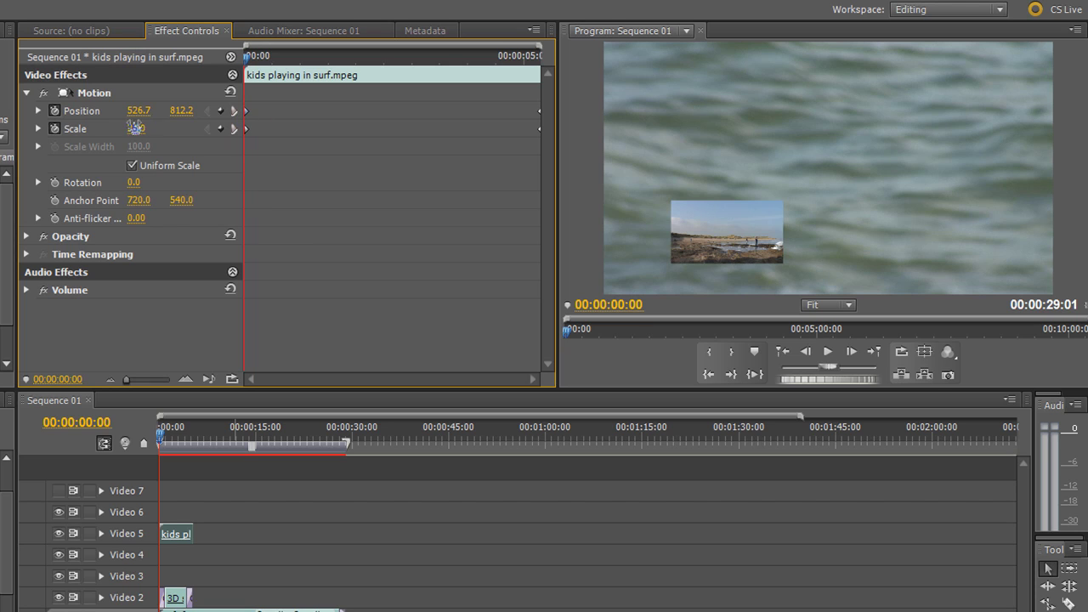
pyautogui.click(95, 93)
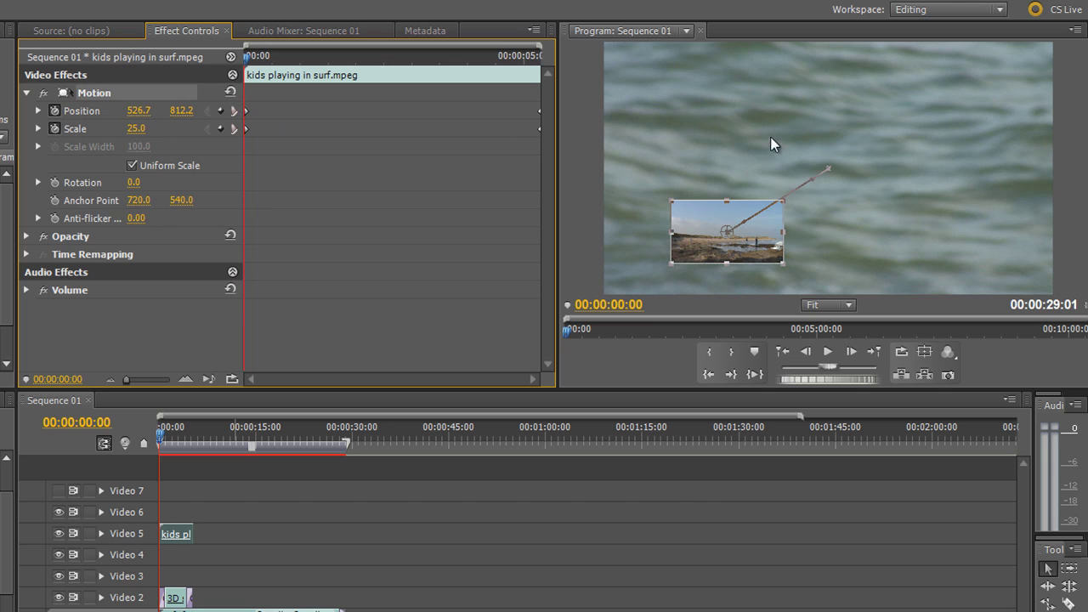
pyautogui.moveTo(736, 236); pyautogui.dragTo(669, 87)
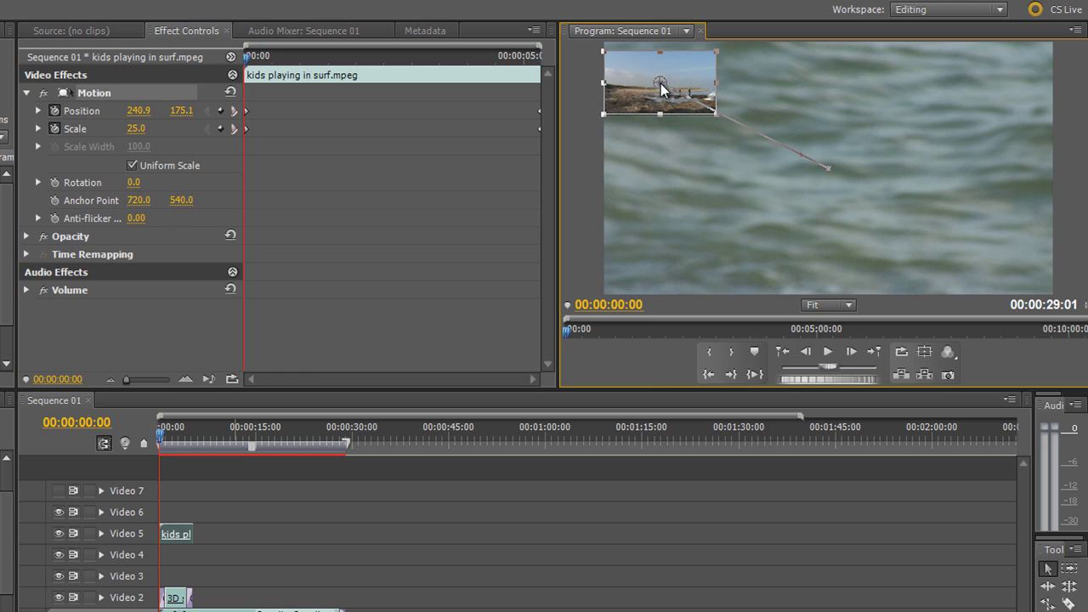
pyautogui.moveTo(158, 441); pyautogui.dragTo(165, 446)
pyautogui.click(245, 56)
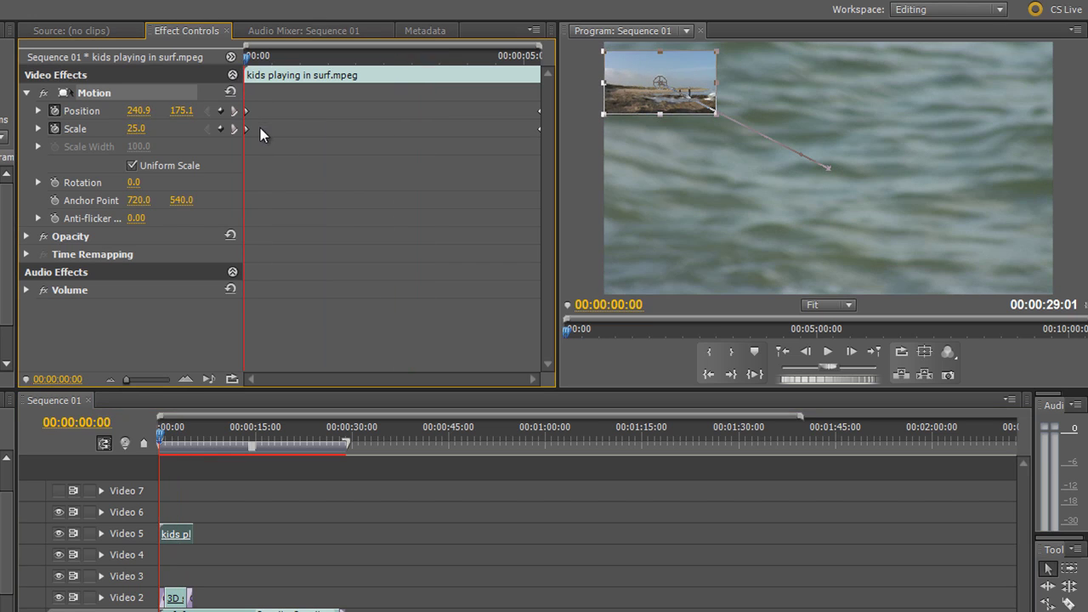
# At 00:00:00:04, move kids playing in surf.mpeg to the frame's lower-left area, at a Position of about 423.4, 777.2
pyautogui.moveTo(246, 56); pyautogui.dragTo(252, 56)
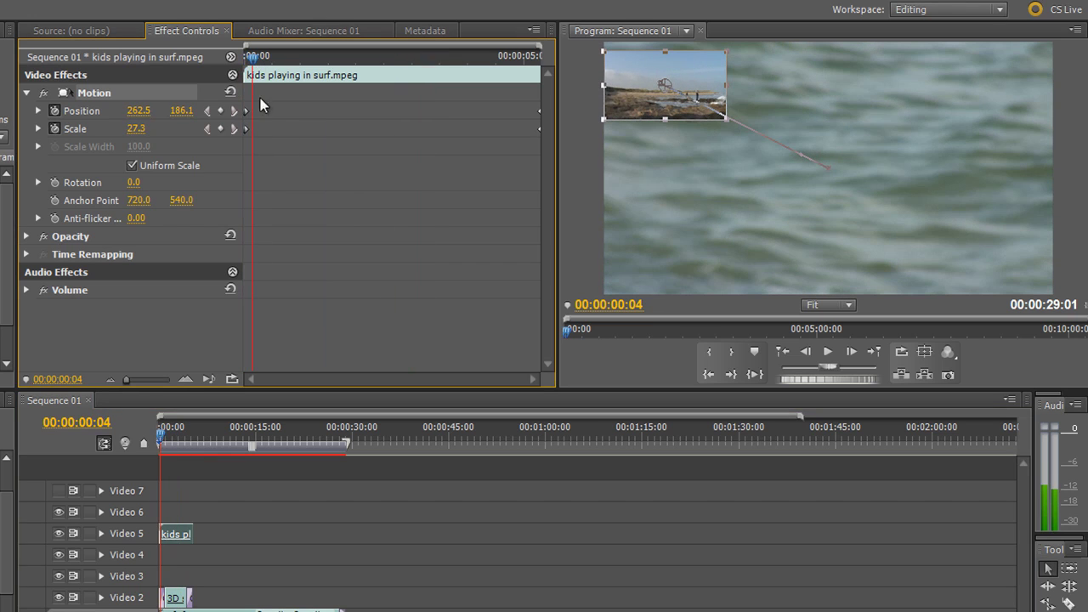
pyautogui.moveTo(677, 82); pyautogui.dragTo(714, 220)
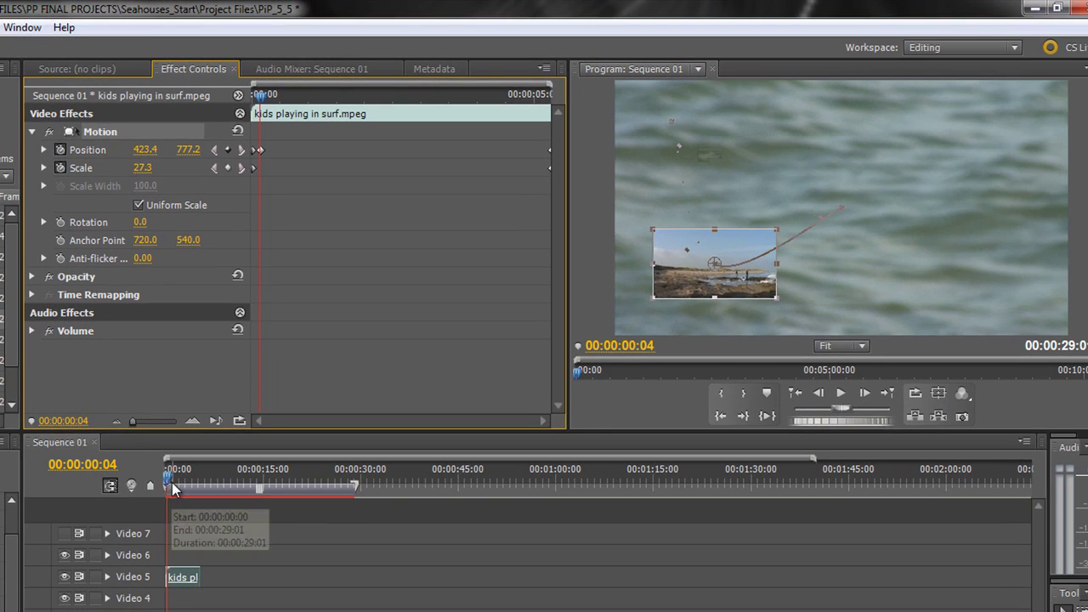
# Play the sequence from the beginning, then scrub to the end of kids playing in surf.mpeg and back to the start to check its motion
pyautogui.press('Home')
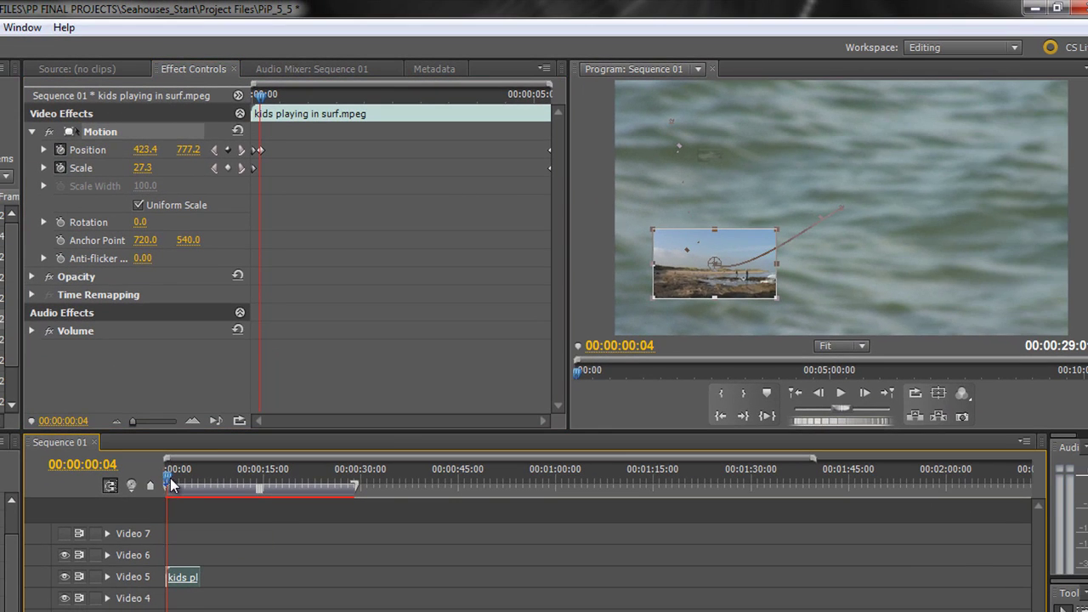
pyautogui.press('space')
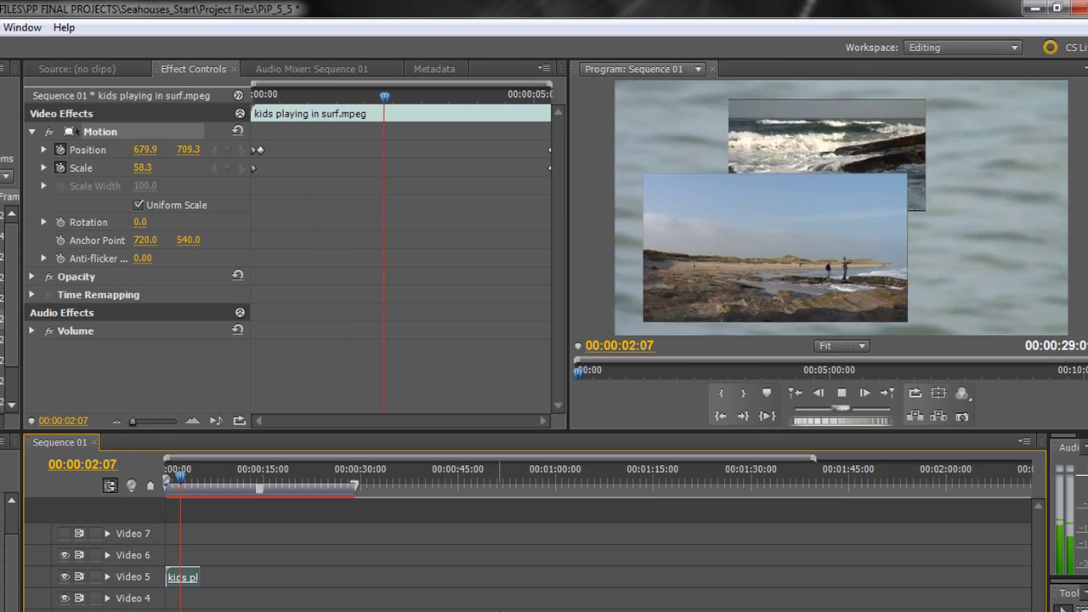
pyautogui.click(417, 97)
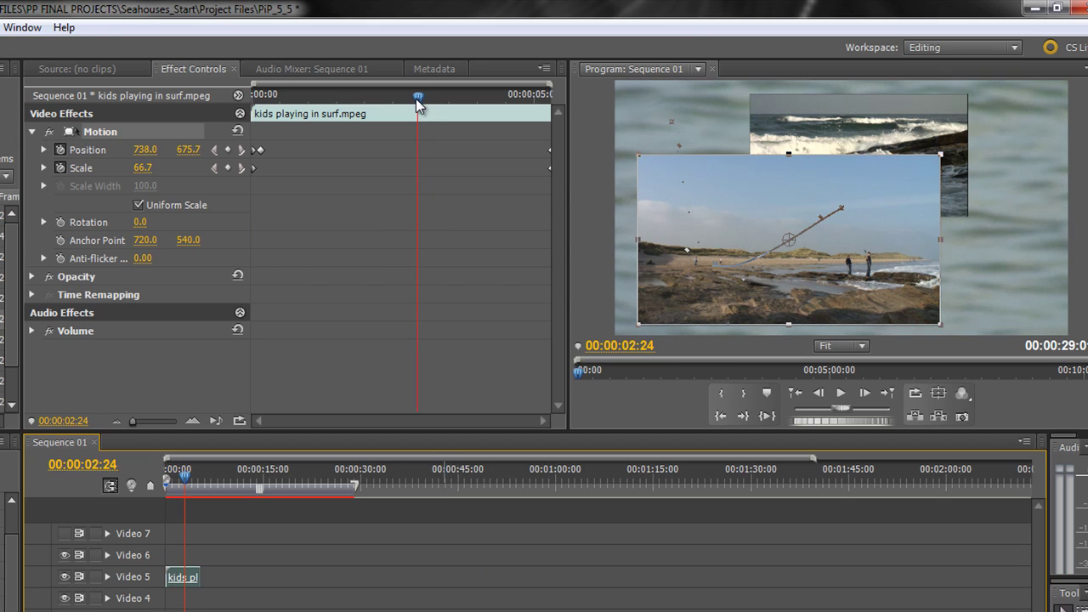
pyautogui.moveTo(418, 97); pyautogui.dragTo(550, 105)
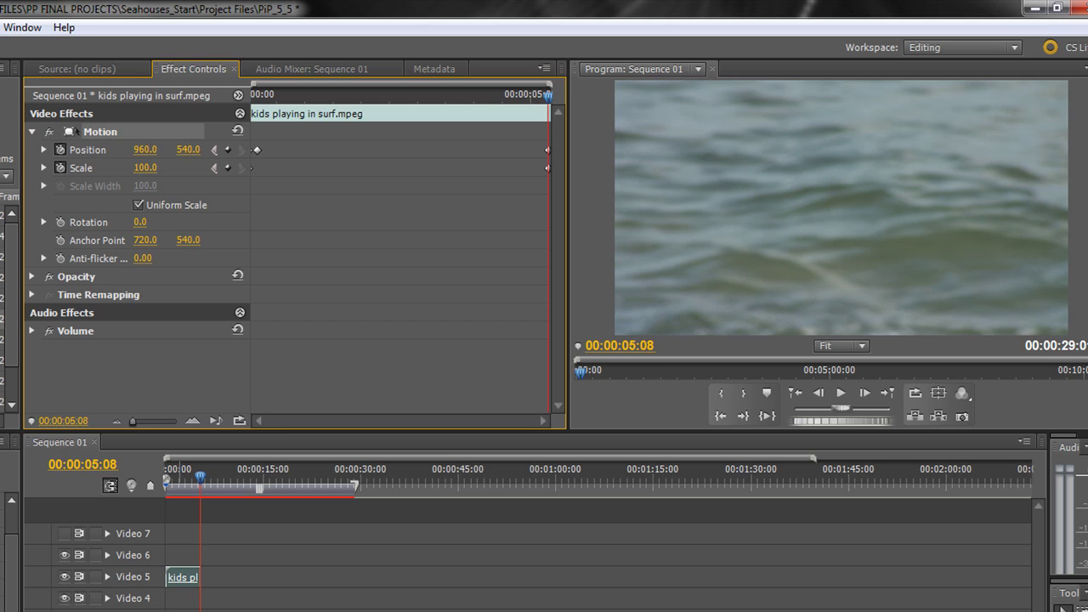
pyautogui.click(192, 578)
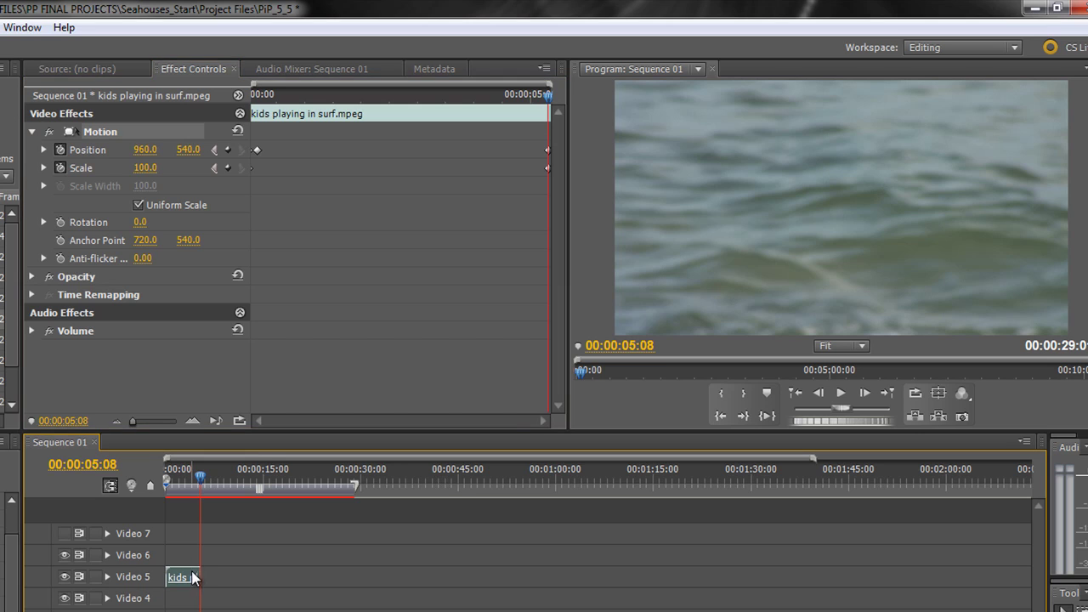
pyautogui.click(544, 94)
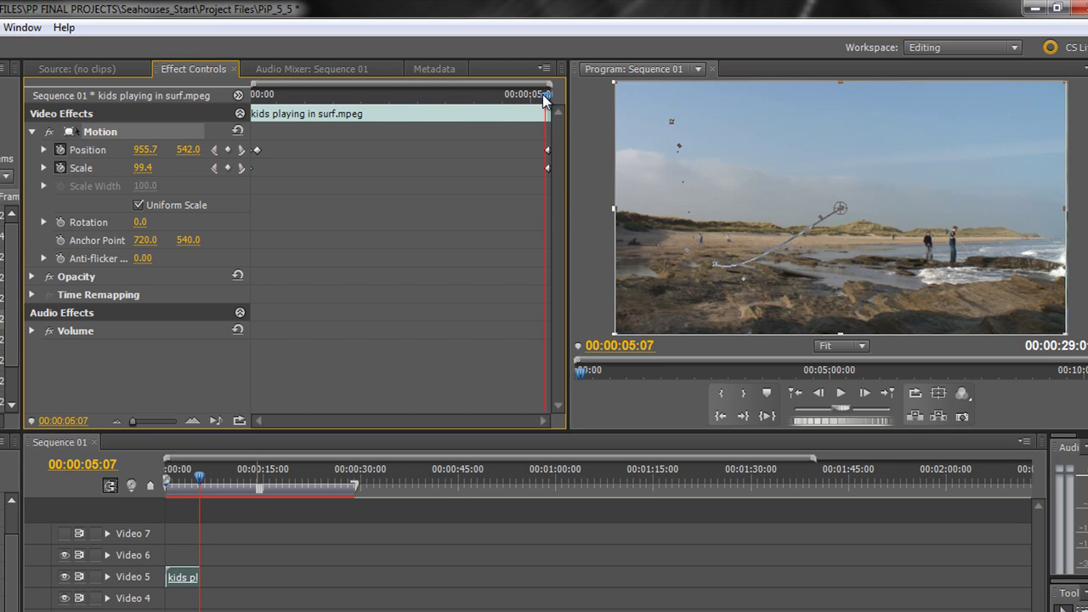
pyautogui.moveTo(544, 99); pyautogui.dragTo(242, 140)
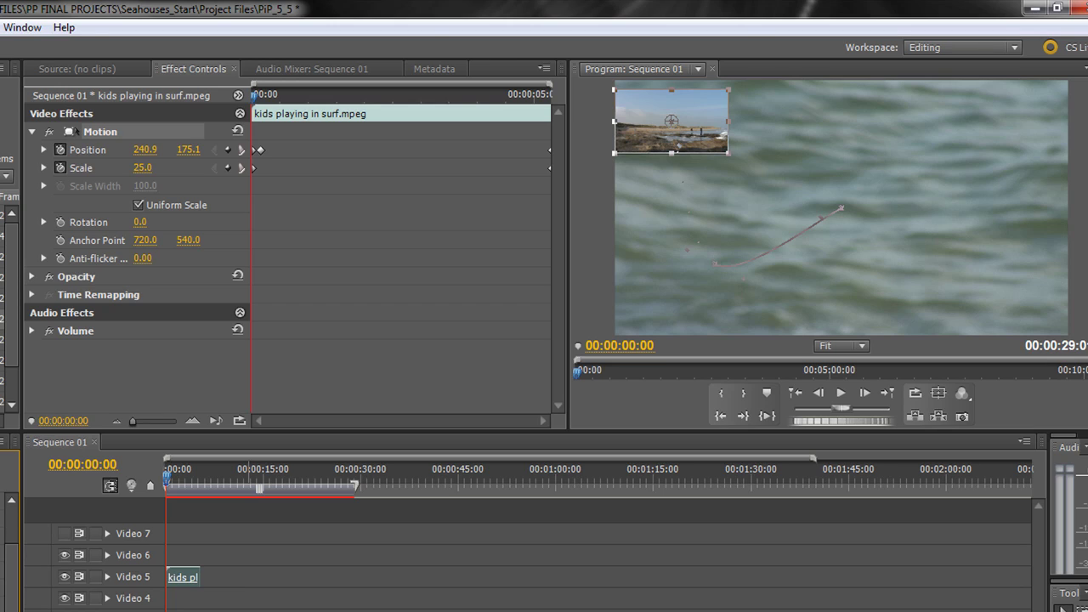
# Hide the Video 5 track and show it again to compare the frame with and without the picture-in-picture clip
pyautogui.click(64, 577)
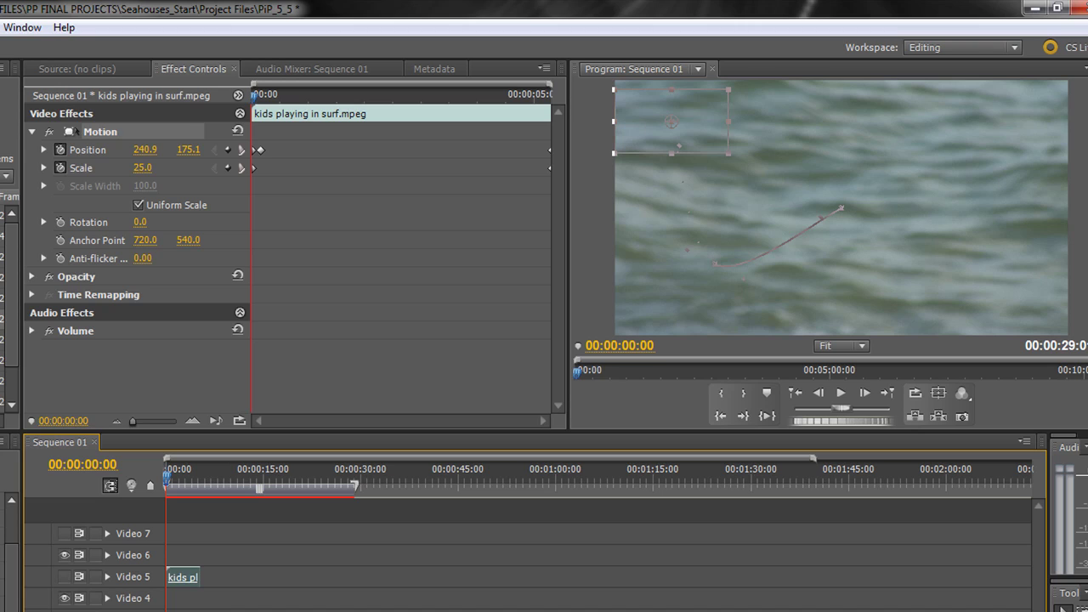
pyautogui.click(65, 577)
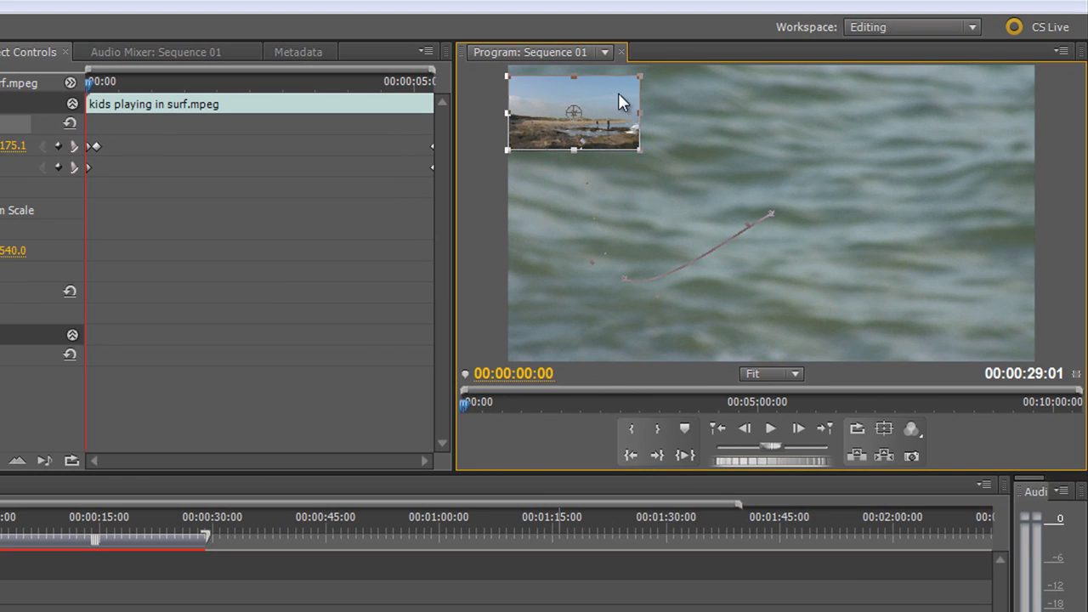
# Show the Program monitor's Playback Resolution options
pyautogui.click(1061, 52)
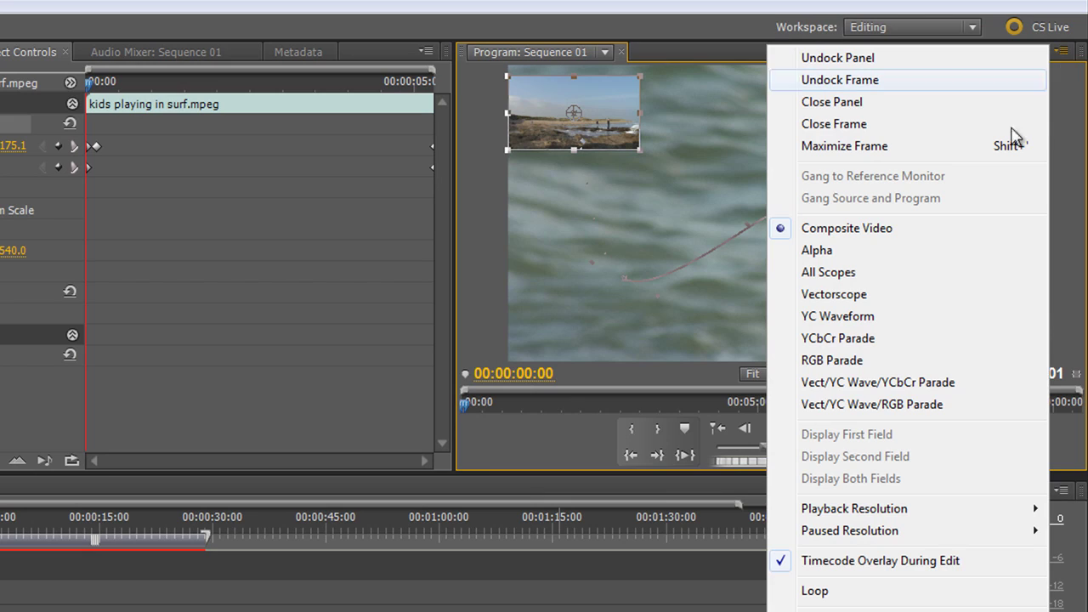
pyautogui.moveTo(874, 517)
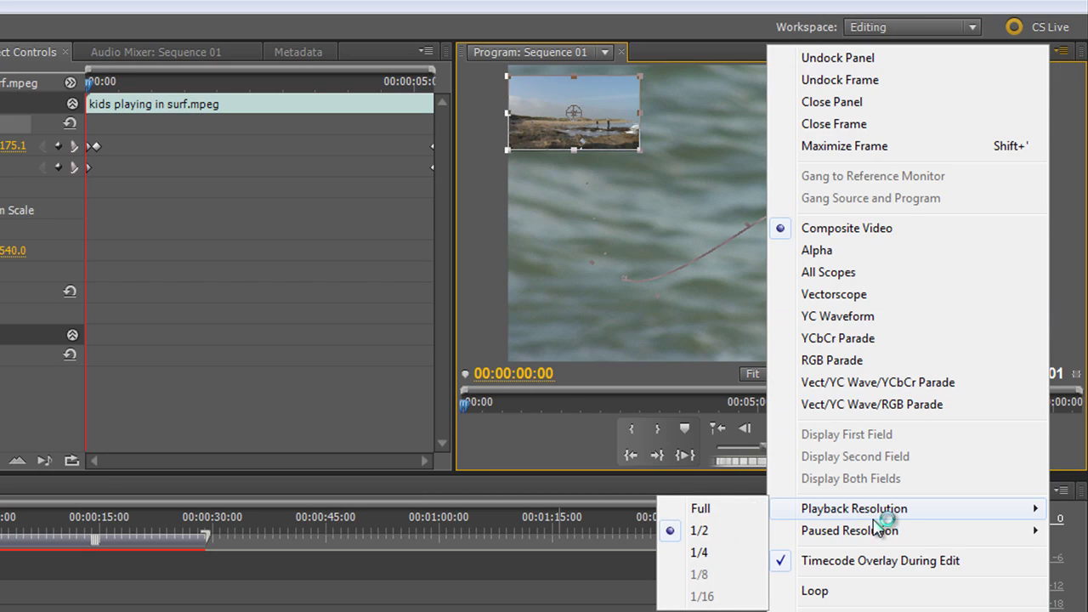